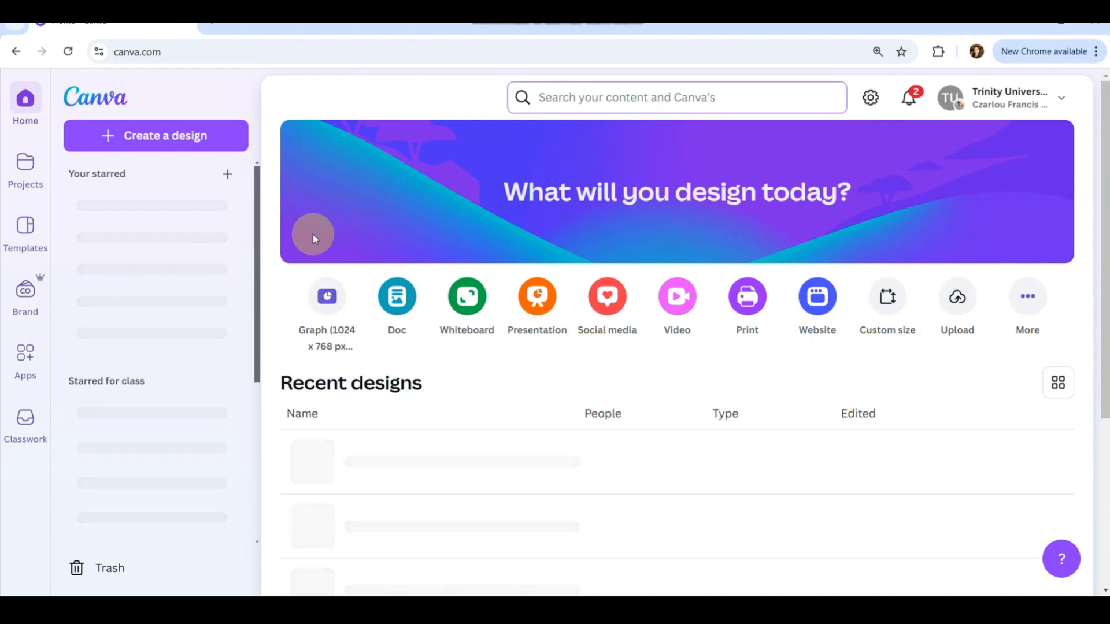
Create a new custom-size design of 1920 × 1080 px.
{"action": "left_click", "coordinate": [149, 144]}
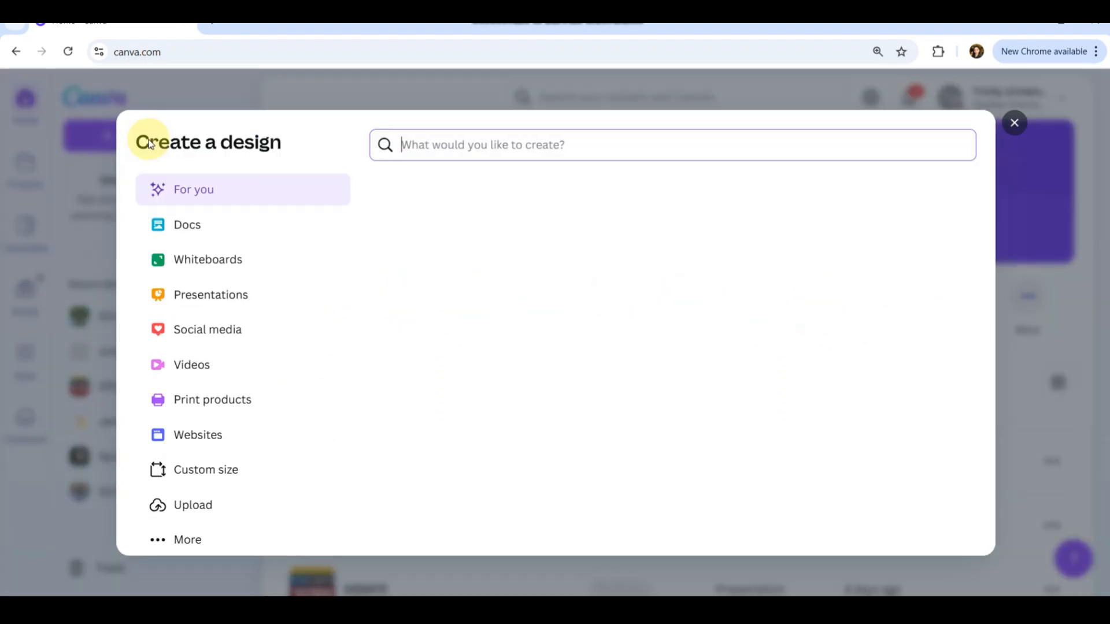
{"action": "left_click", "coordinate": [188, 506]}
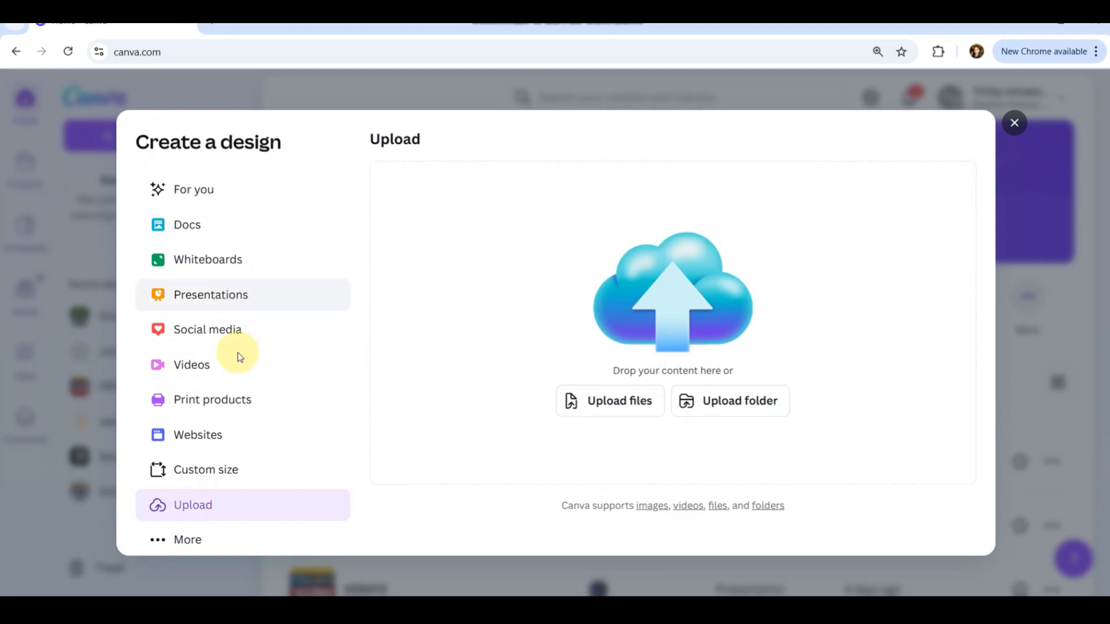
{"action": "left_click", "coordinate": [200, 479]}
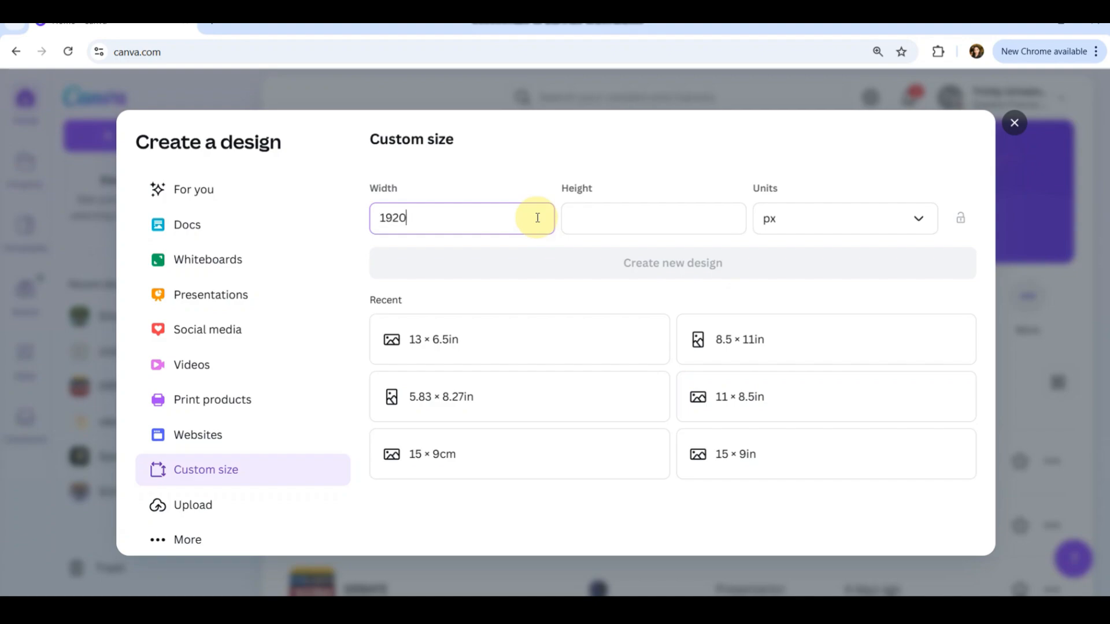
{"action": "left_click", "coordinate": [588, 218]}
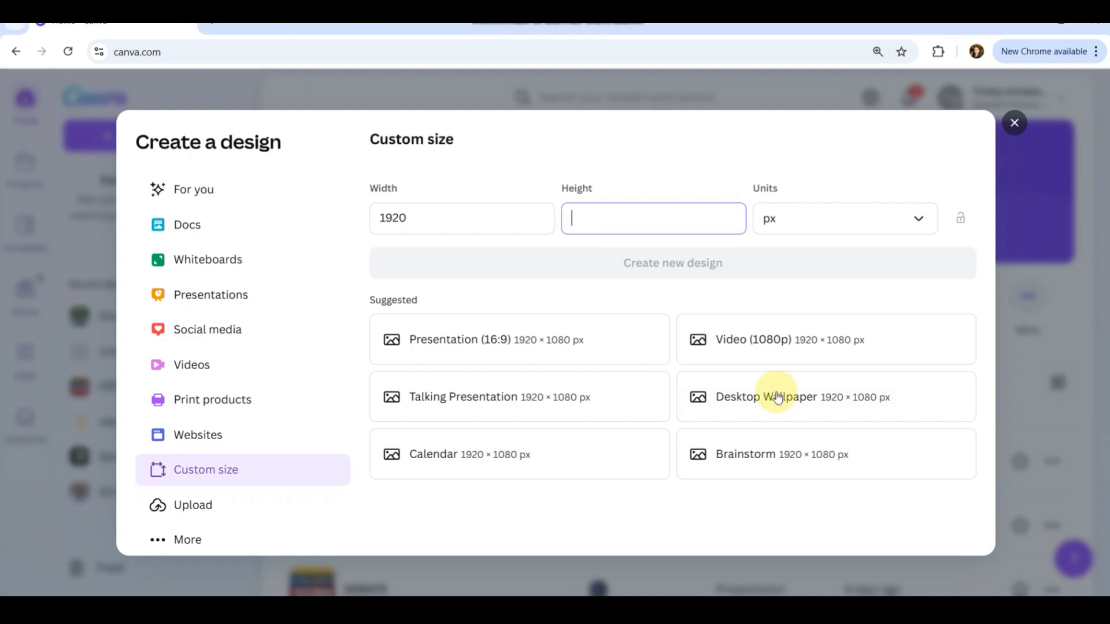
{"action": "type", "text": "1080"}
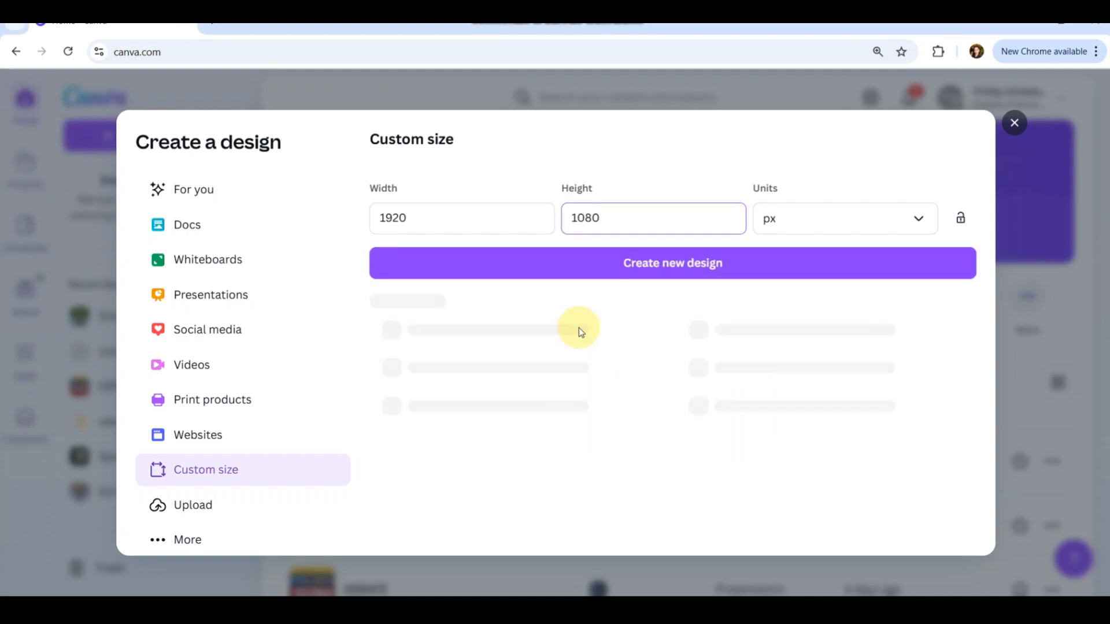
{"action": "left_click", "coordinate": [591, 261]}
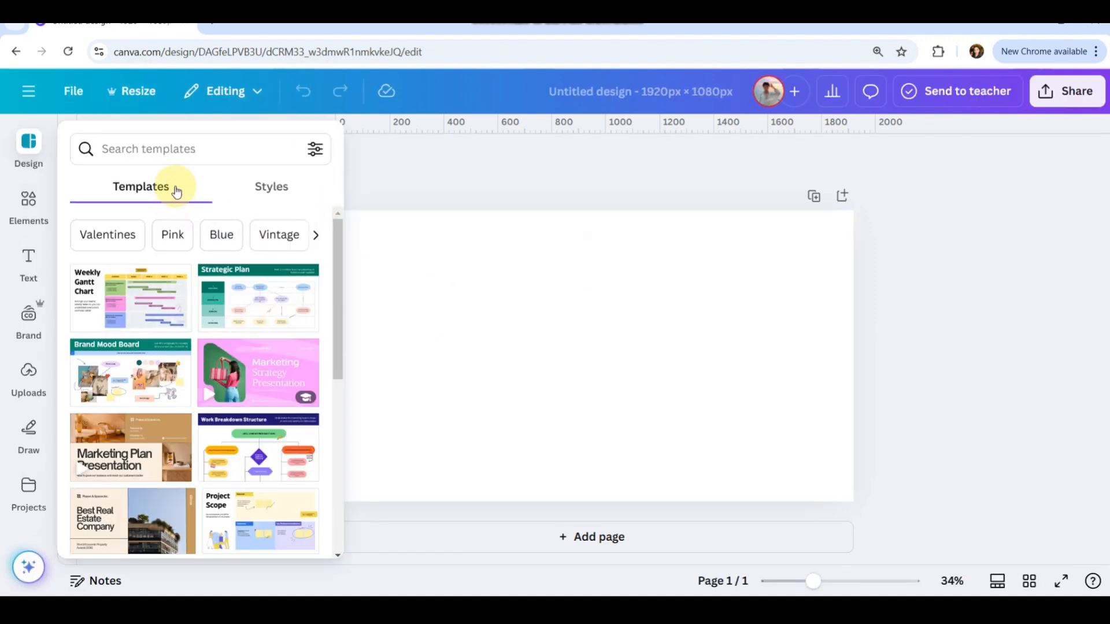
Search the design templates for blog.
{"action": "left_click", "coordinate": [182, 140]}
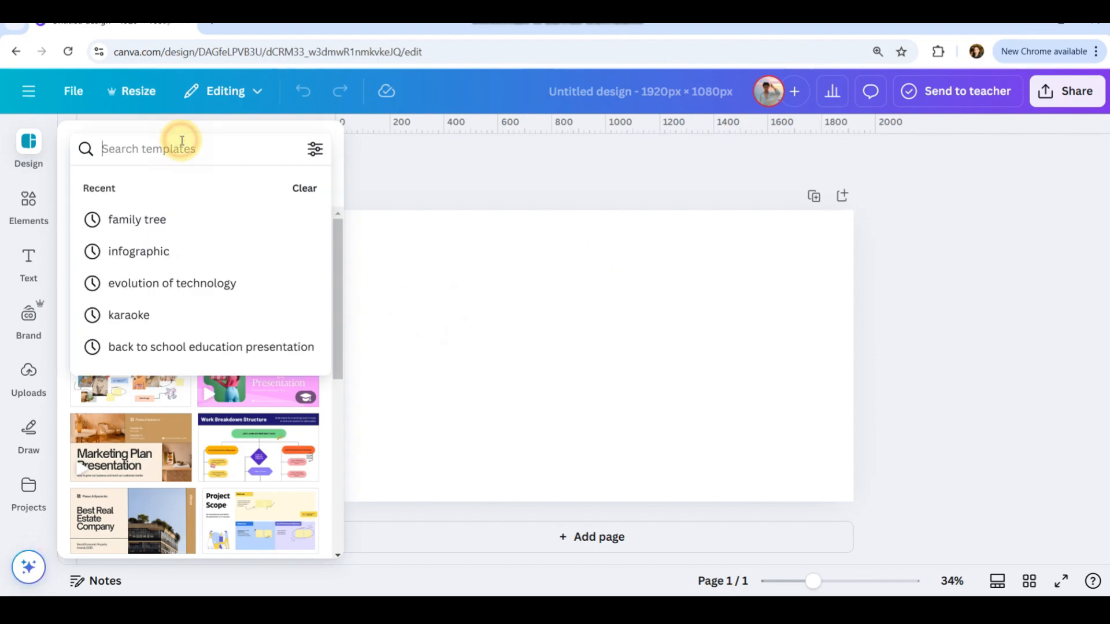
{"action": "type", "text": "blog"}
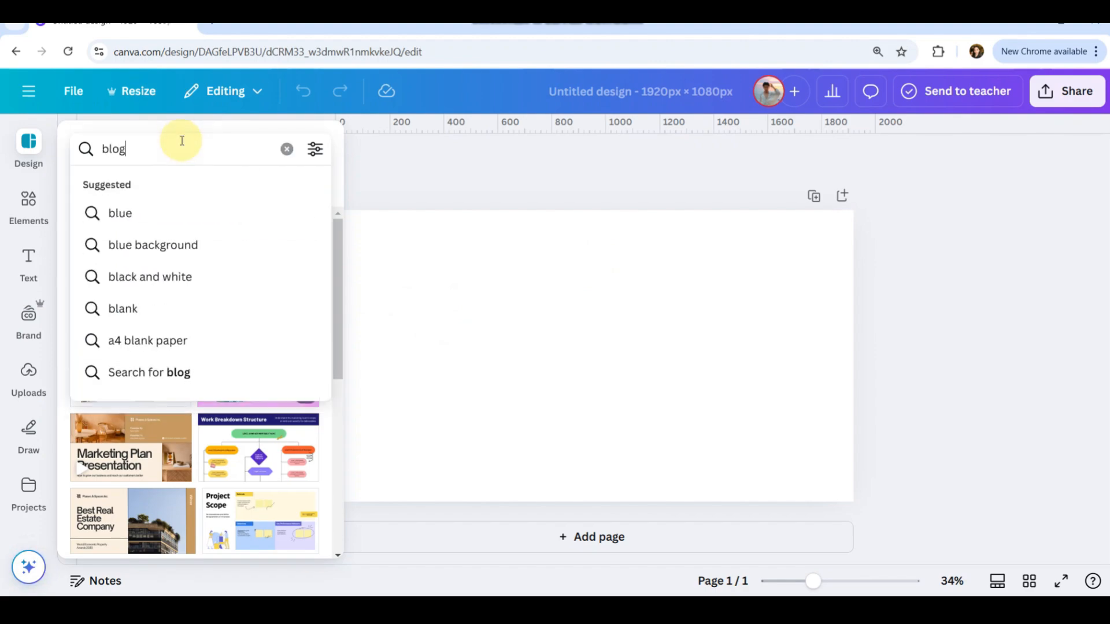
{"action": "key", "text": "Return"}
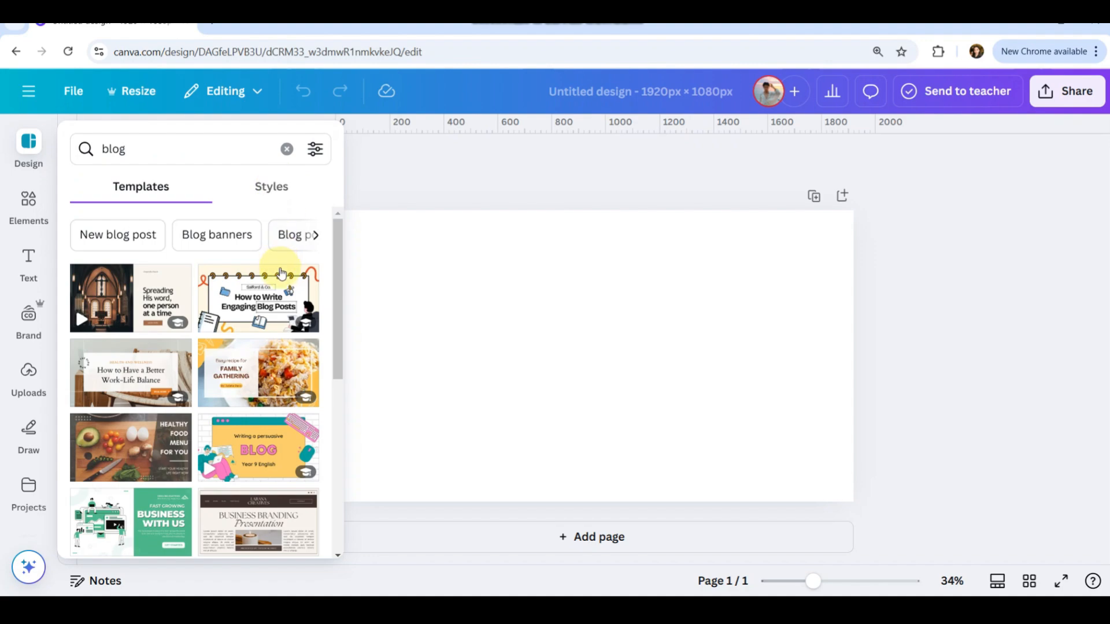
{"action": "scroll", "coordinate": [254, 416], "scroll_direction": "down", "scroll_amount": 2}
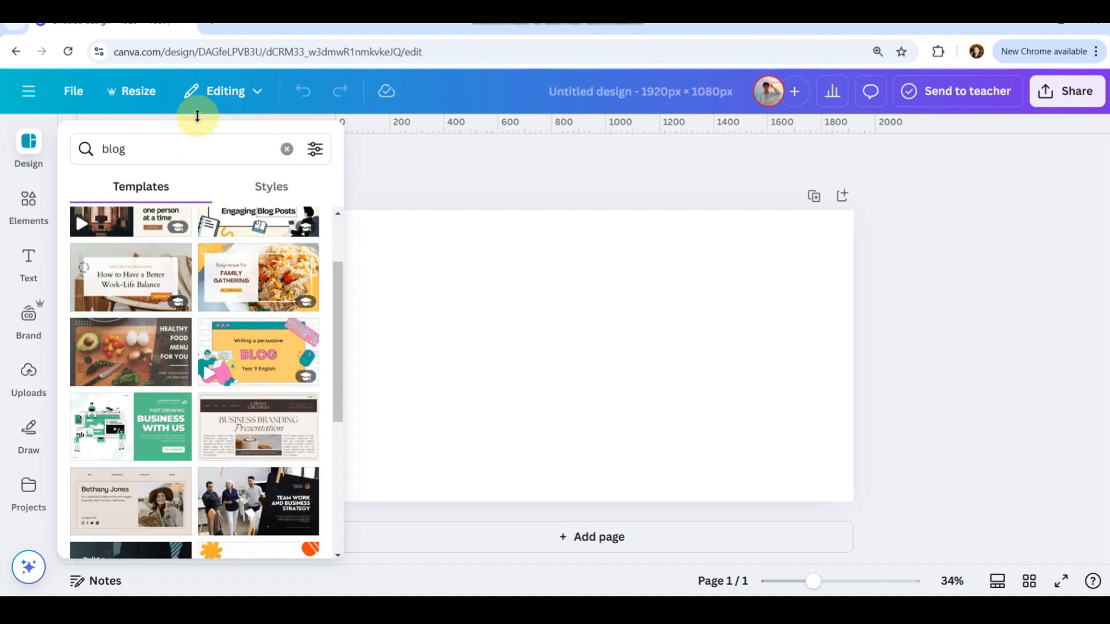
Replace the template search with website.
{"action": "double_click", "coordinate": [179, 154]}
{"action": "key", "text": "BackSpace"}
{"action": "type", "text": "website"}
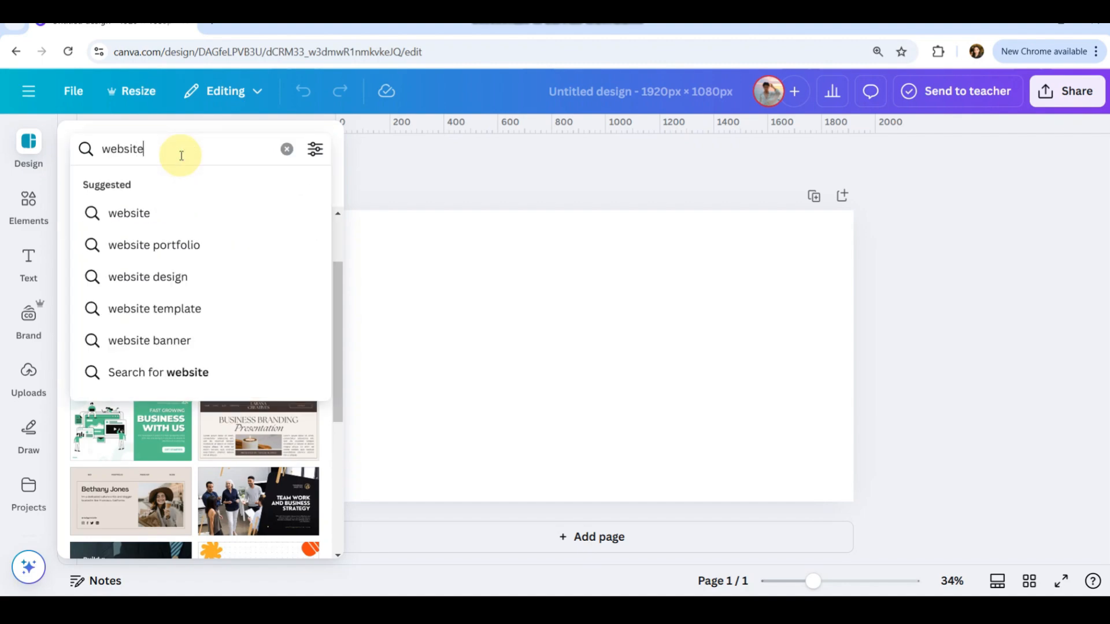
{"action": "key", "text": "Return"}
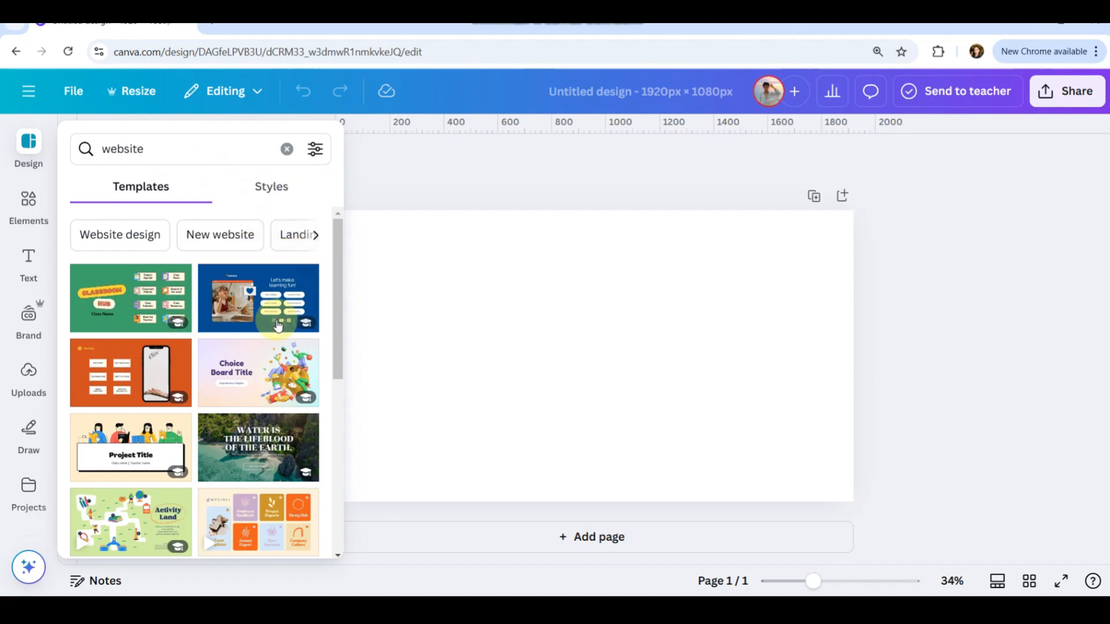
Browse through the website template results.
{"action": "scroll", "coordinate": [254, 376], "scroll_direction": "down", "scroll_amount": 2}
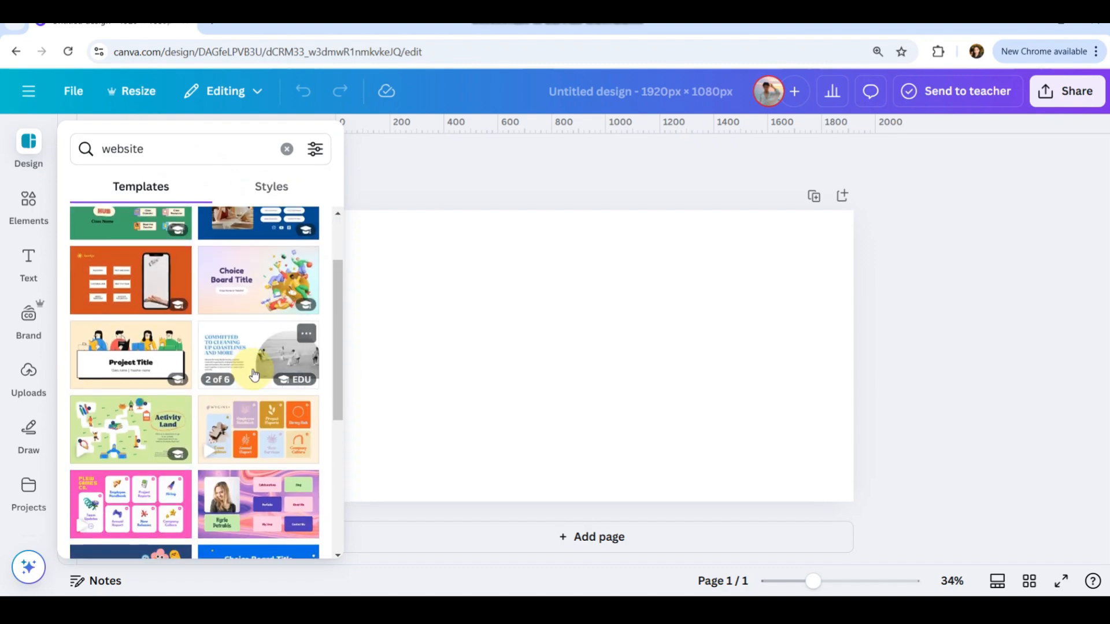
{"action": "scroll", "coordinate": [253, 376], "scroll_direction": "down", "scroll_amount": 3}
{"action": "scroll", "coordinate": [230, 419], "scroll_direction": "down", "scroll_amount": 3}
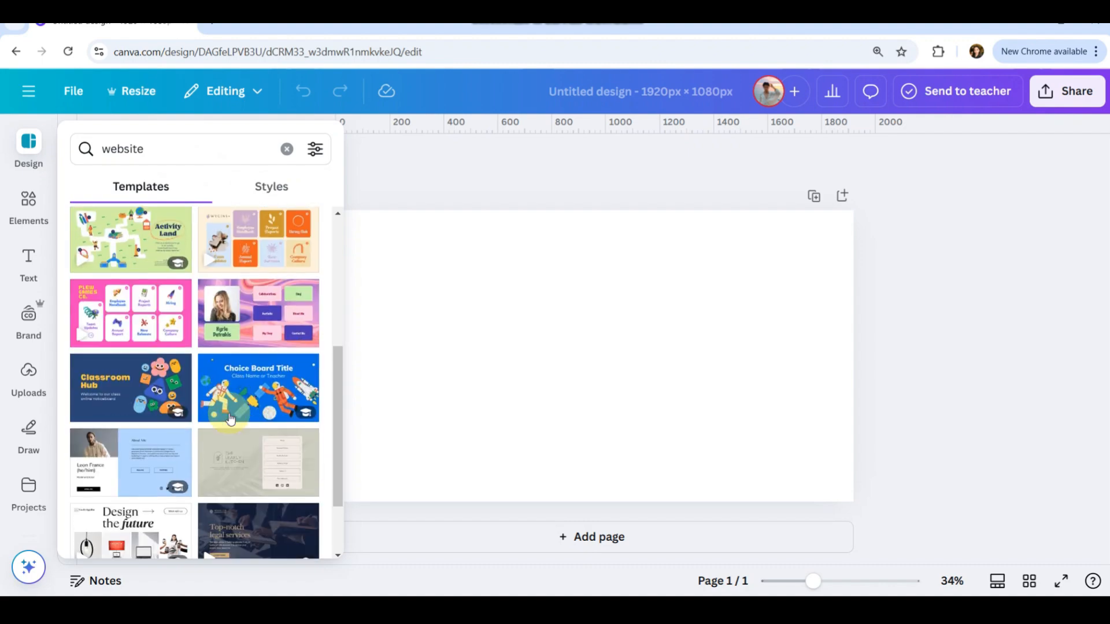
{"action": "scroll", "coordinate": [230, 419], "scroll_direction": "down", "scroll_amount": 2}
{"action": "scroll", "coordinate": [245, 351], "scroll_direction": "down", "scroll_amount": 3}
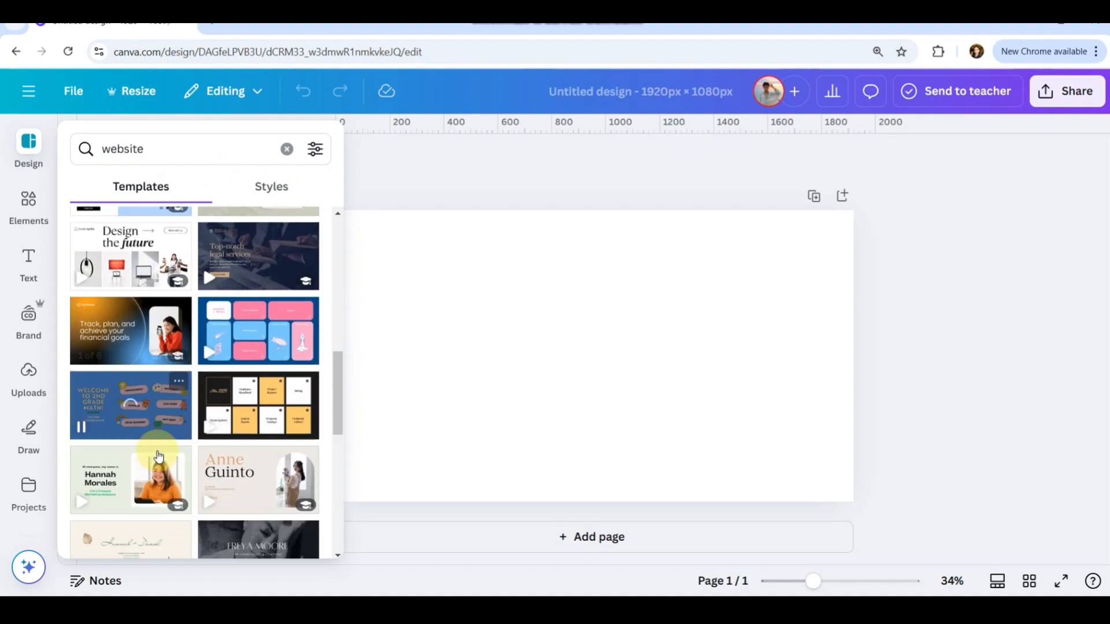
{"action": "scroll", "coordinate": [246, 370], "scroll_direction": "down", "scroll_amount": 2}
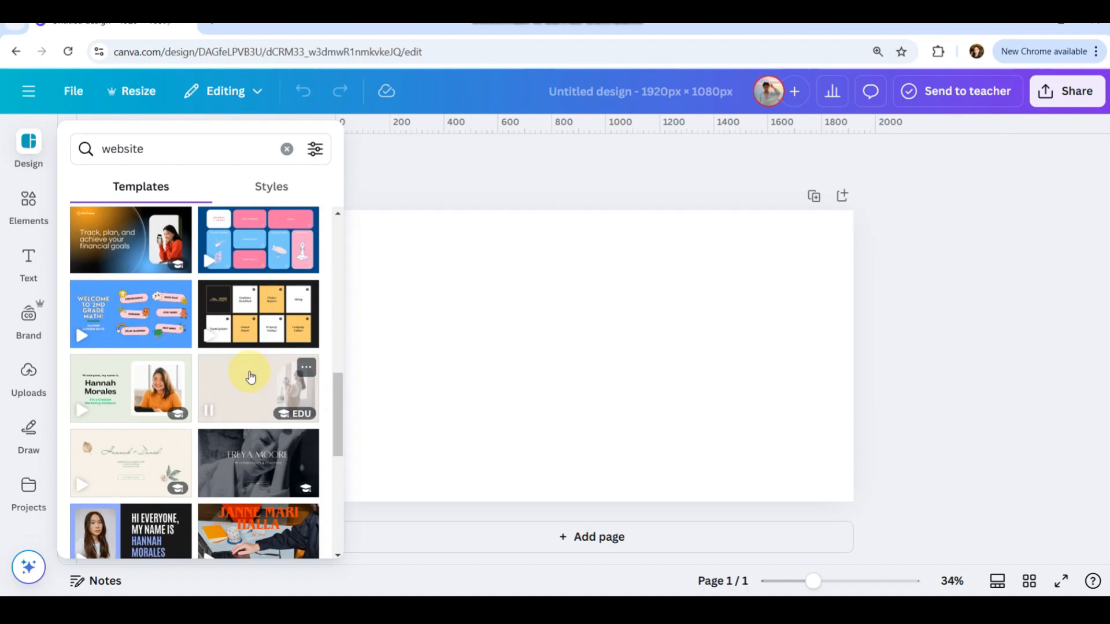
{"action": "scroll", "coordinate": [250, 377], "scroll_direction": "down", "scroll_amount": 2}
{"action": "scroll", "coordinate": [251, 377], "scroll_direction": "down", "scroll_amount": 2}
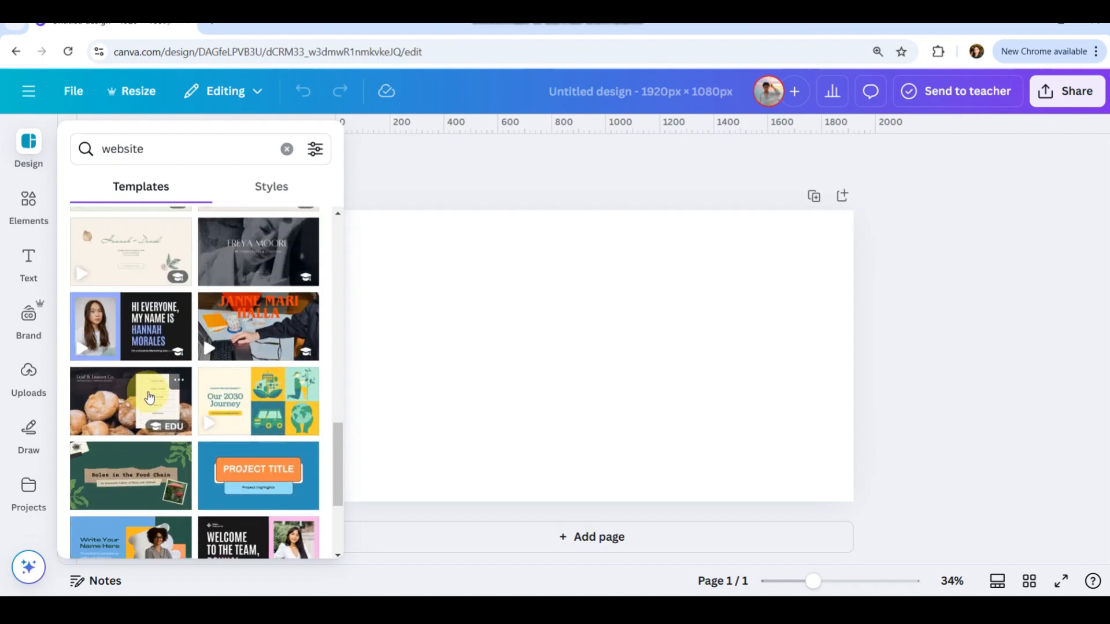
{"action": "scroll", "coordinate": [148, 398], "scroll_direction": "down", "scroll_amount": 3}
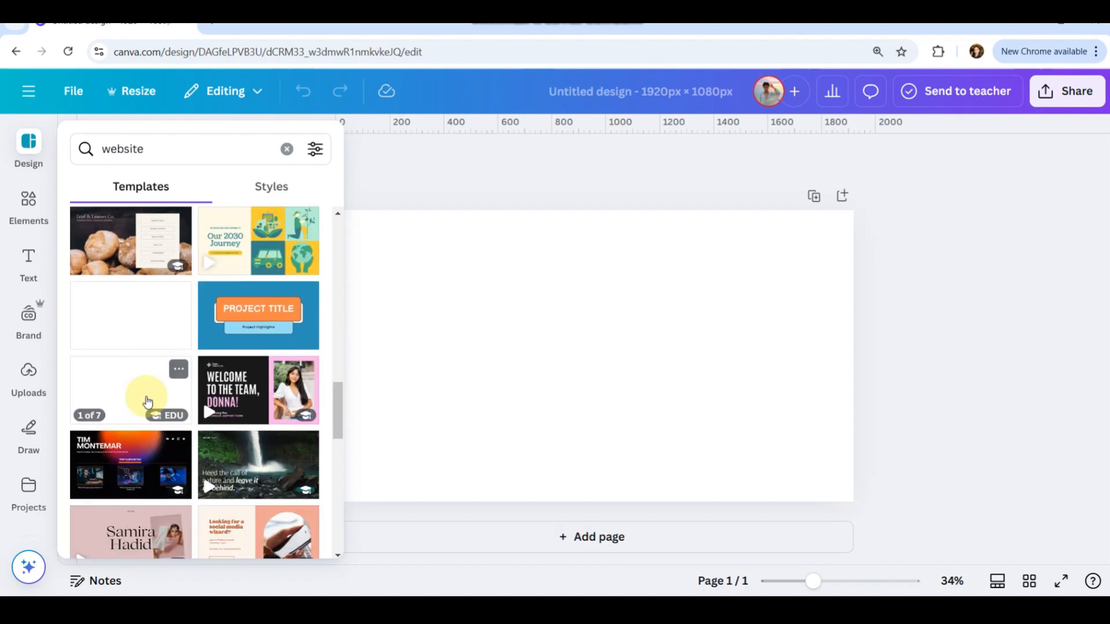
{"action": "scroll", "coordinate": [217, 463], "scroll_direction": "down", "scroll_amount": 2}
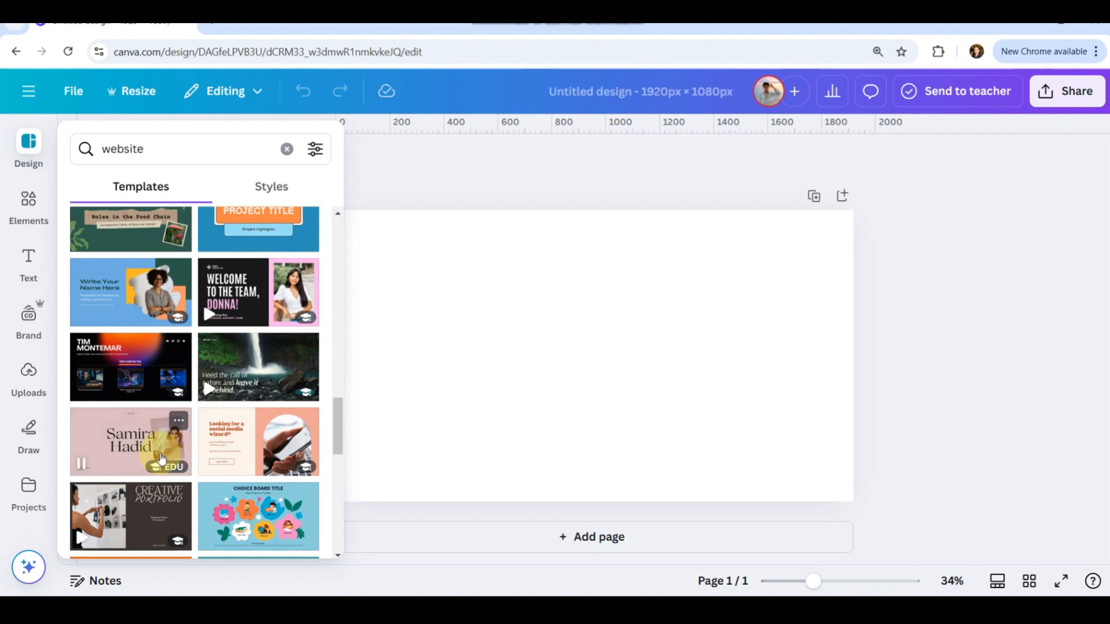
{"action": "scroll", "coordinate": [202, 470], "scroll_direction": "down", "scroll_amount": 2}
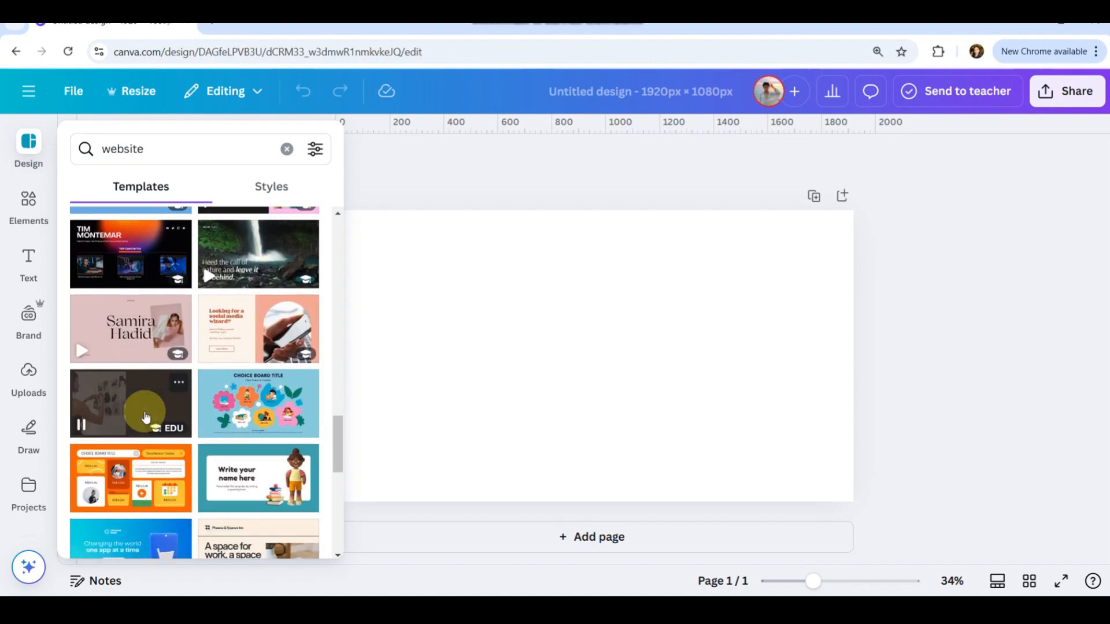
{"action": "scroll", "coordinate": [146, 417], "scroll_direction": "up", "scroll_amount": 3}
{"action": "scroll", "coordinate": [145, 416], "scroll_direction": "up", "scroll_amount": 10}
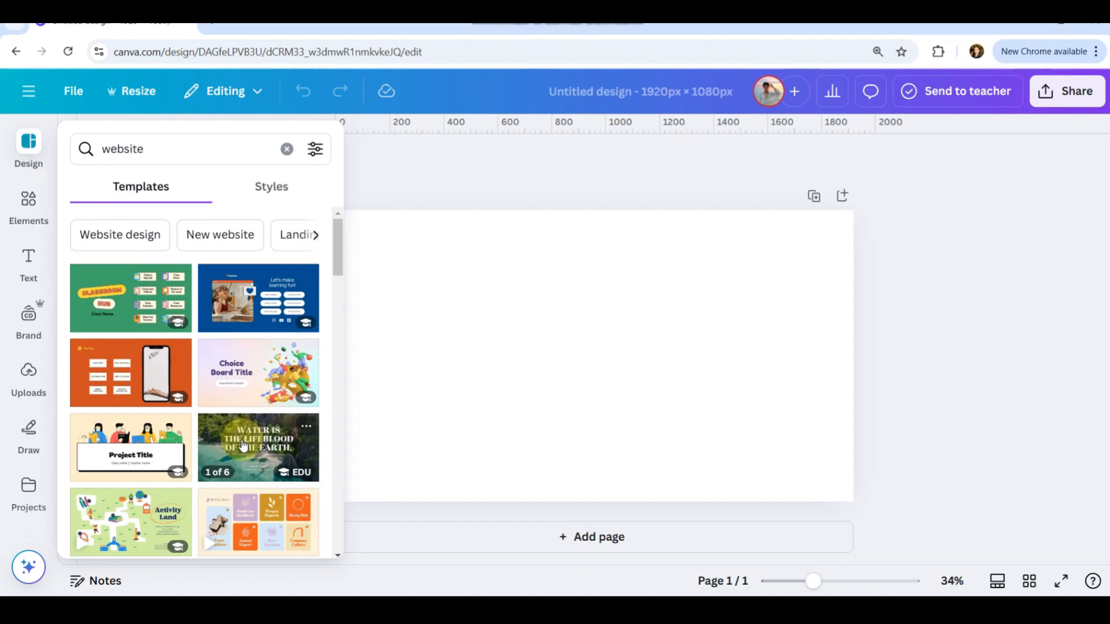
{"action": "scroll", "coordinate": [243, 445], "scroll_direction": "down", "scroll_amount": 1}
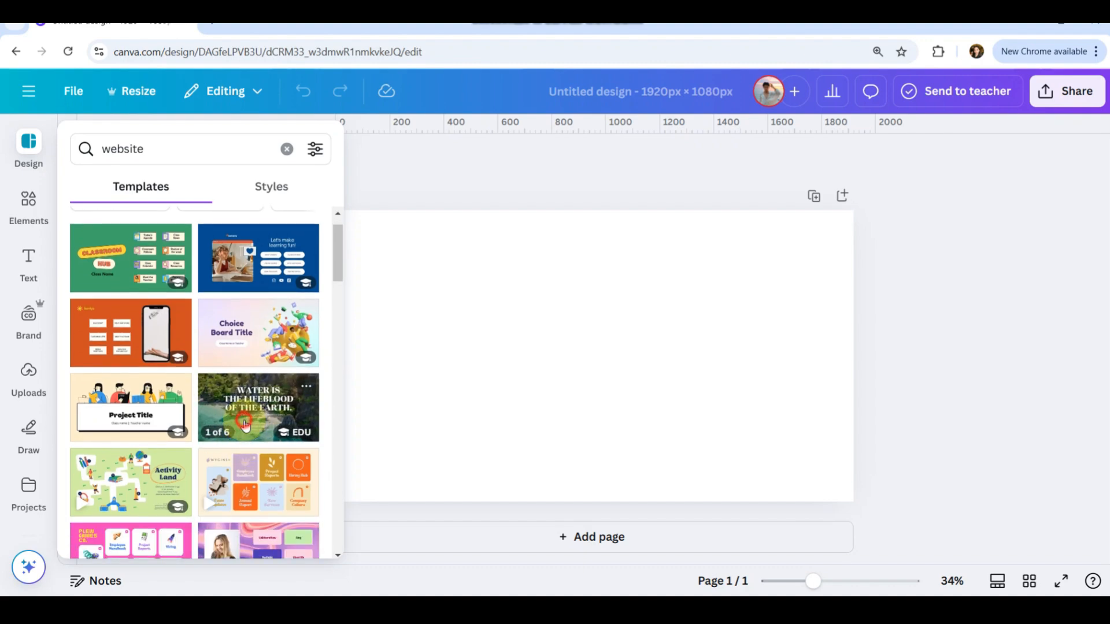
Open the Environment Charity Non-Profit Website template and apply its "Water is the lifeblood of the earth" page to page 1.
{"action": "left_click", "coordinate": [245, 425]}
{"action": "scroll", "coordinate": [231, 433], "scroll_direction": "down", "scroll_amount": 1}
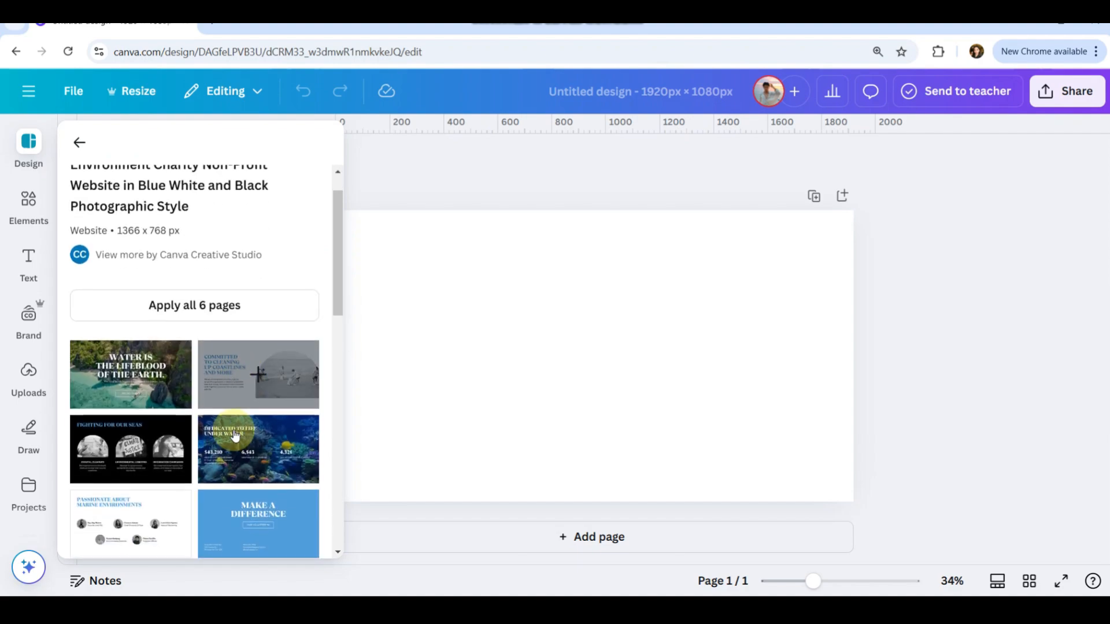
{"action": "left_click", "coordinate": [119, 378]}
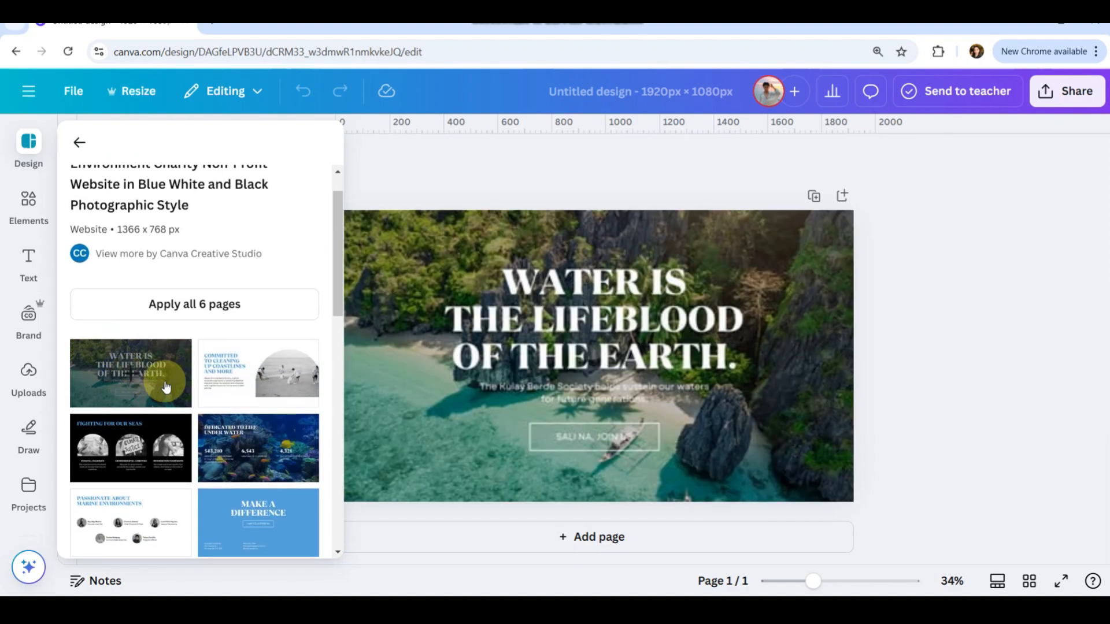
{"action": "left_click", "coordinate": [496, 495]}
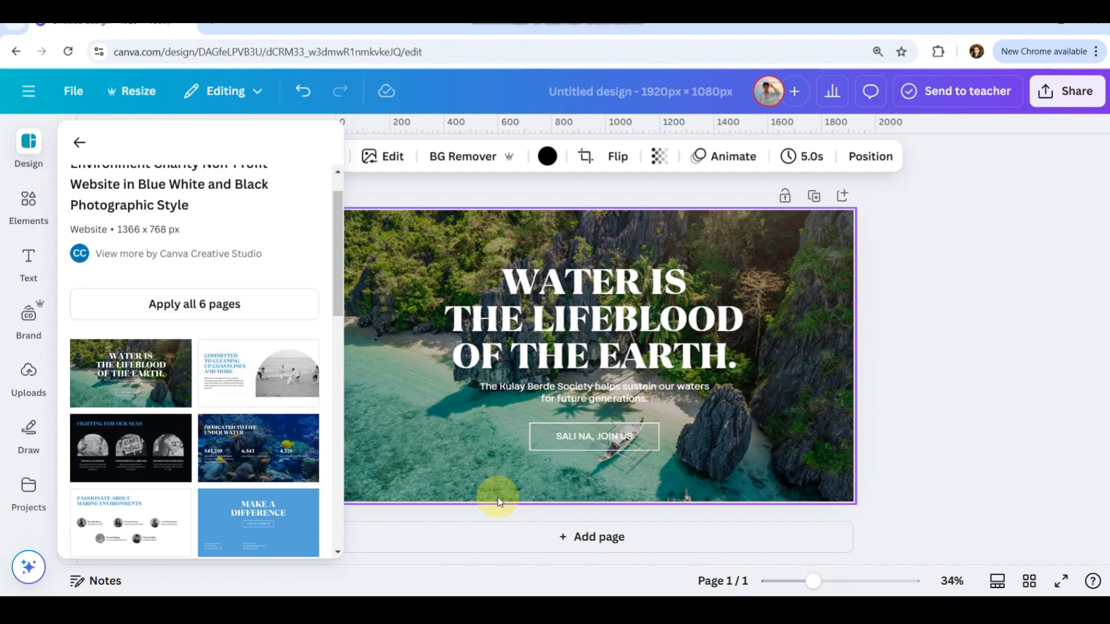
Add a second page and apply the template's "Fighting for our seas" page to it.
{"action": "left_click", "coordinate": [470, 537]}
{"action": "left_click", "coordinate": [28, 146]}
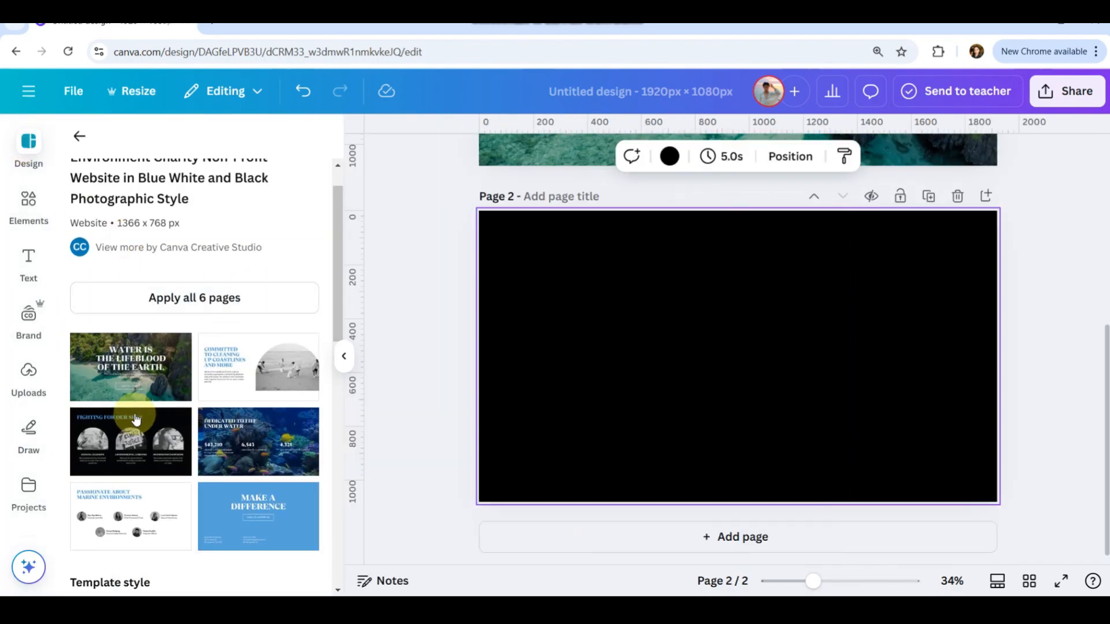
{"action": "left_click", "coordinate": [129, 441]}
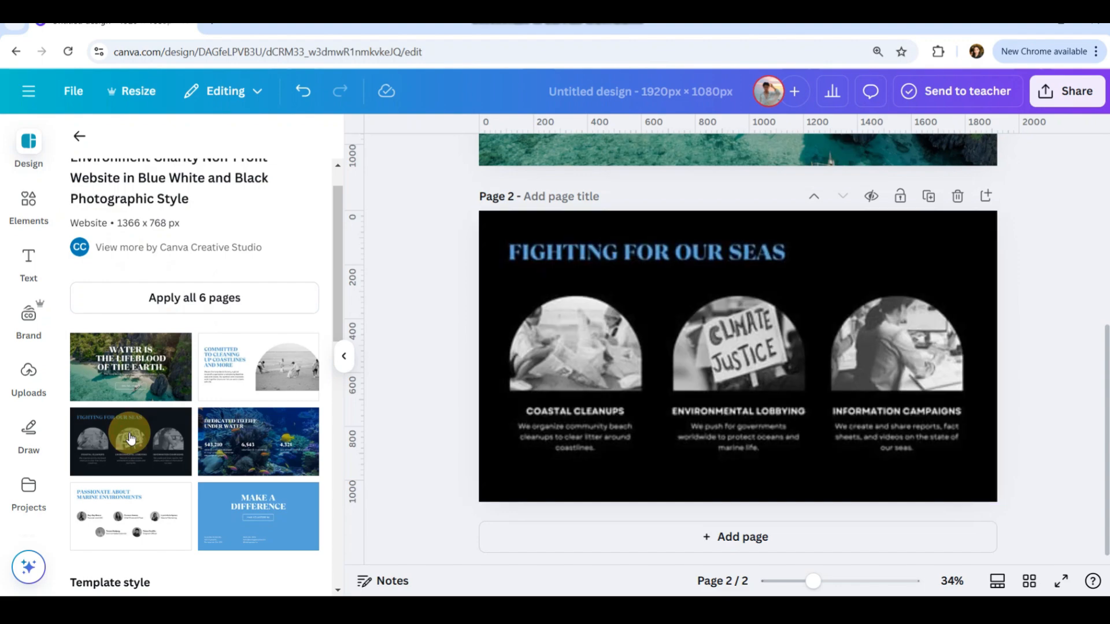
Add a third page and apply the template's "Passionate about marine environments" page to it.
{"action": "left_click", "coordinate": [617, 546]}
{"action": "scroll", "coordinate": [263, 471], "scroll_direction": "down", "scroll_amount": 2}
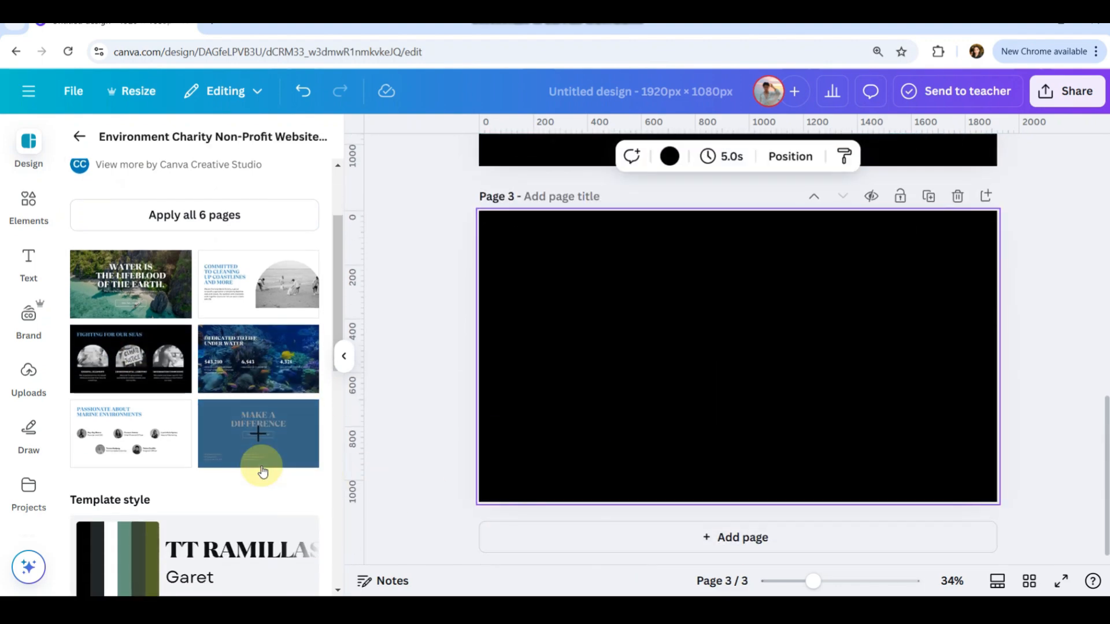
{"action": "left_click", "coordinate": [128, 434]}
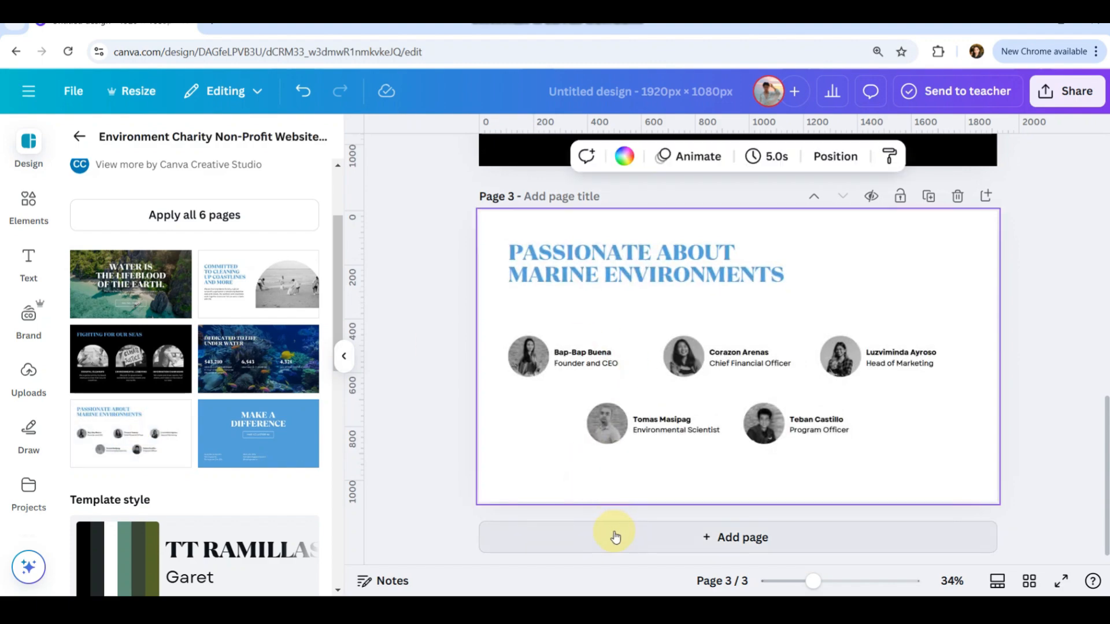
Add a fourth page and apply the template's "Make a difference" page to it.
{"action": "left_click", "coordinate": [615, 537]}
{"action": "left_click", "coordinate": [263, 446]}
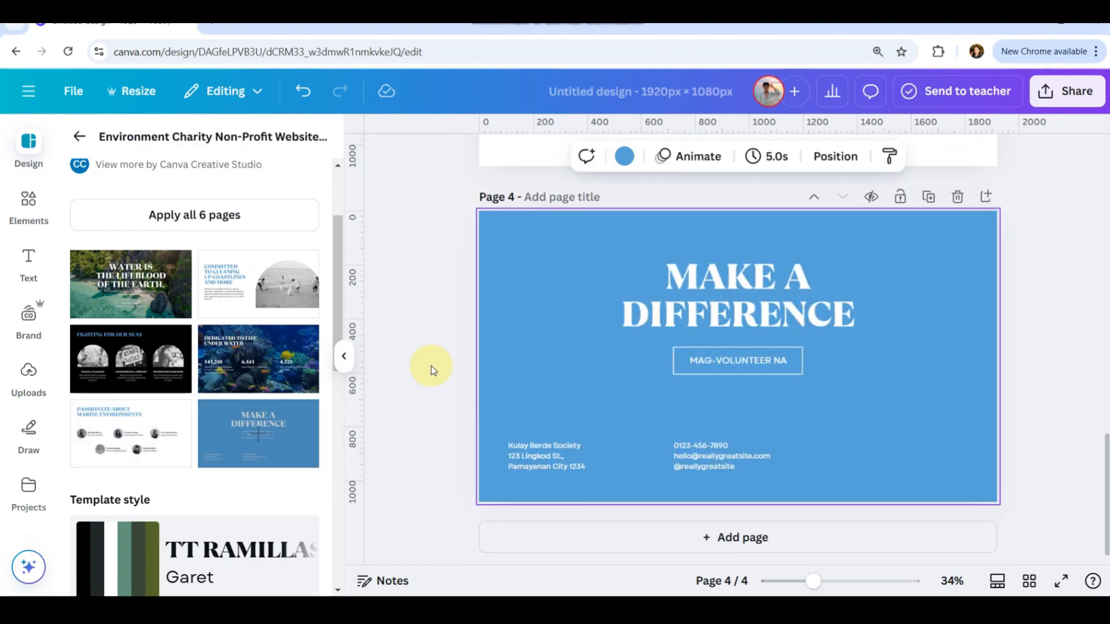
{"action": "left_click", "coordinate": [420, 368]}
{"action": "scroll", "coordinate": [420, 369], "scroll_direction": "up", "scroll_amount": 15}
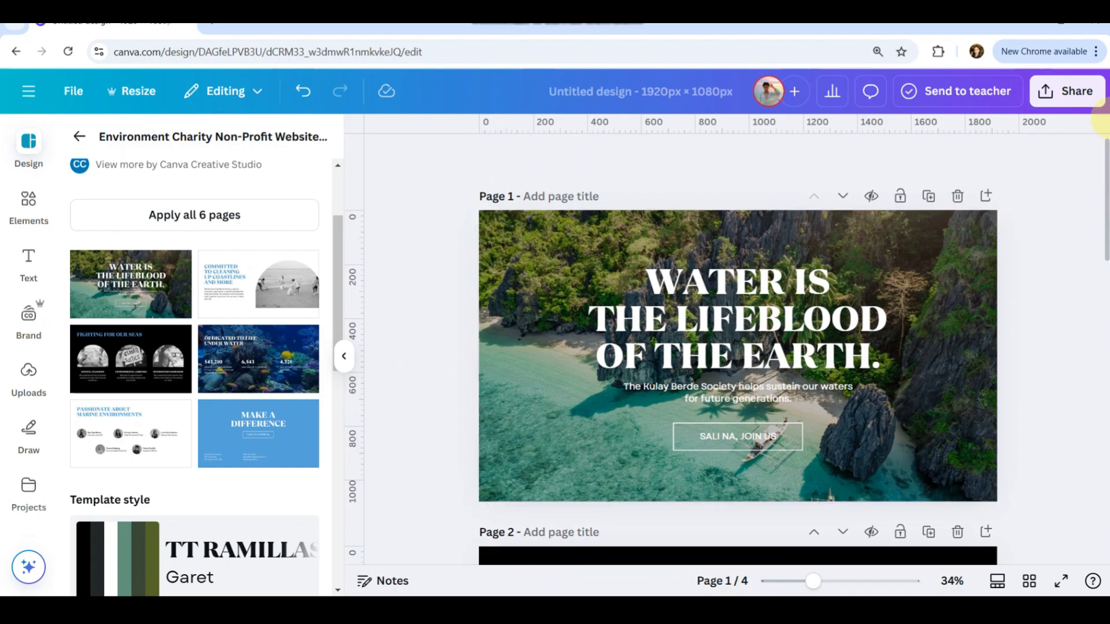
Download only page 1 of the design as a PDF Print file.
{"action": "left_click", "coordinate": [1062, 95]}
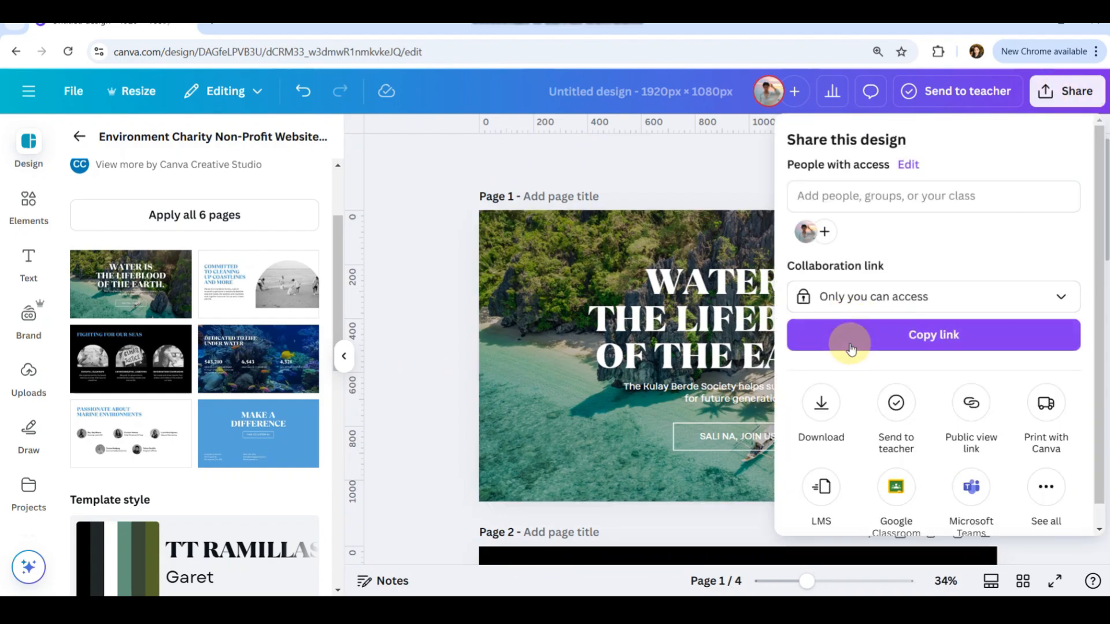
{"action": "left_click", "coordinate": [822, 401]}
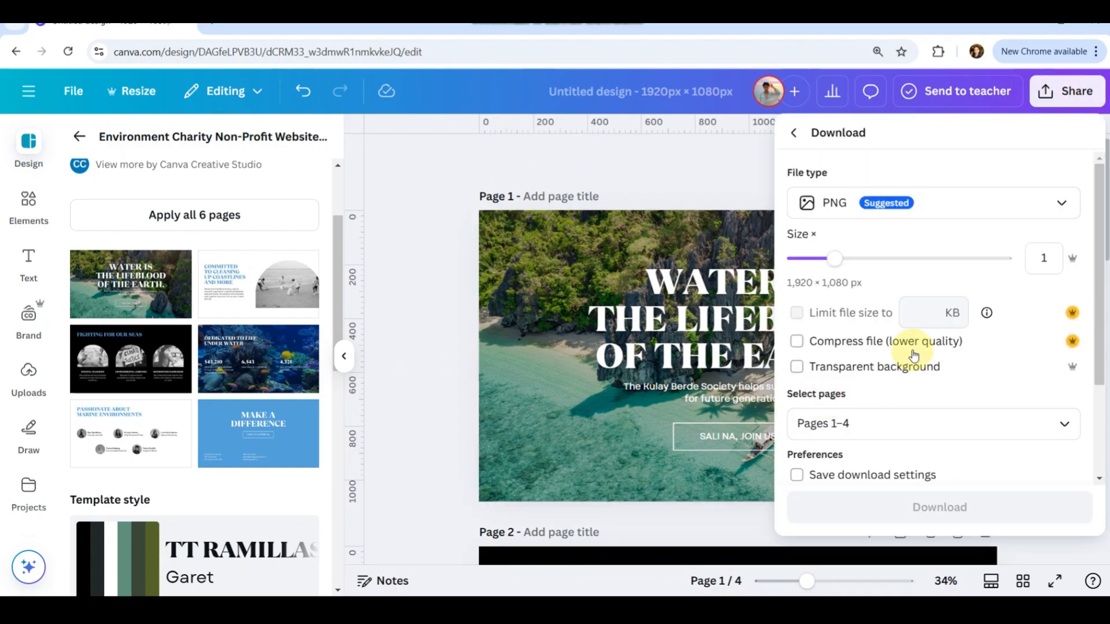
{"action": "left_click", "coordinate": [973, 206]}
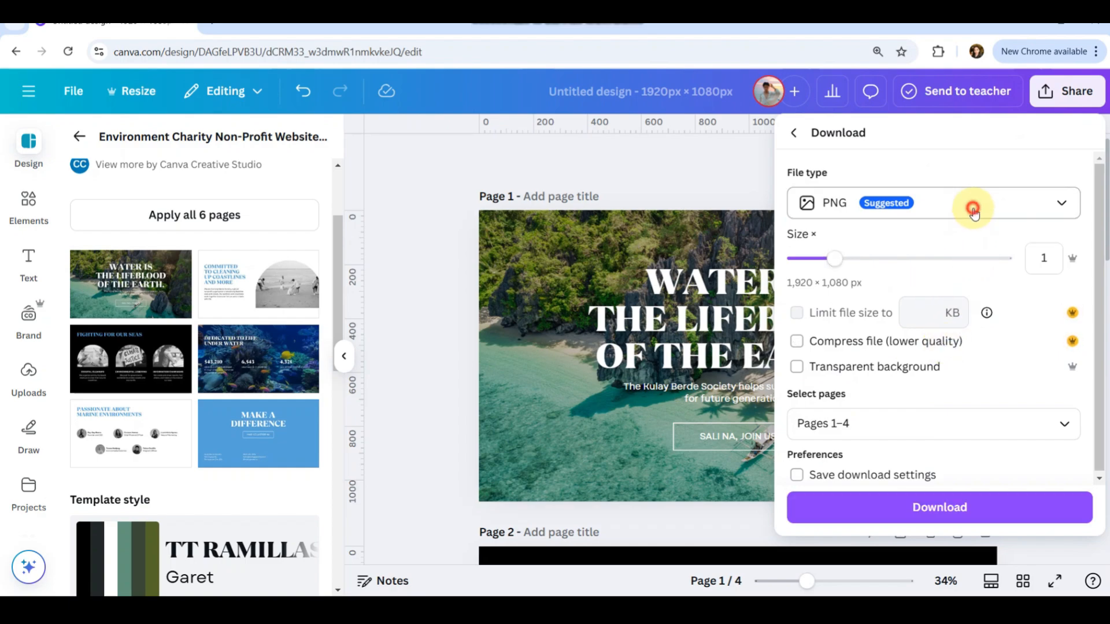
{"action": "left_click", "coordinate": [873, 383]}
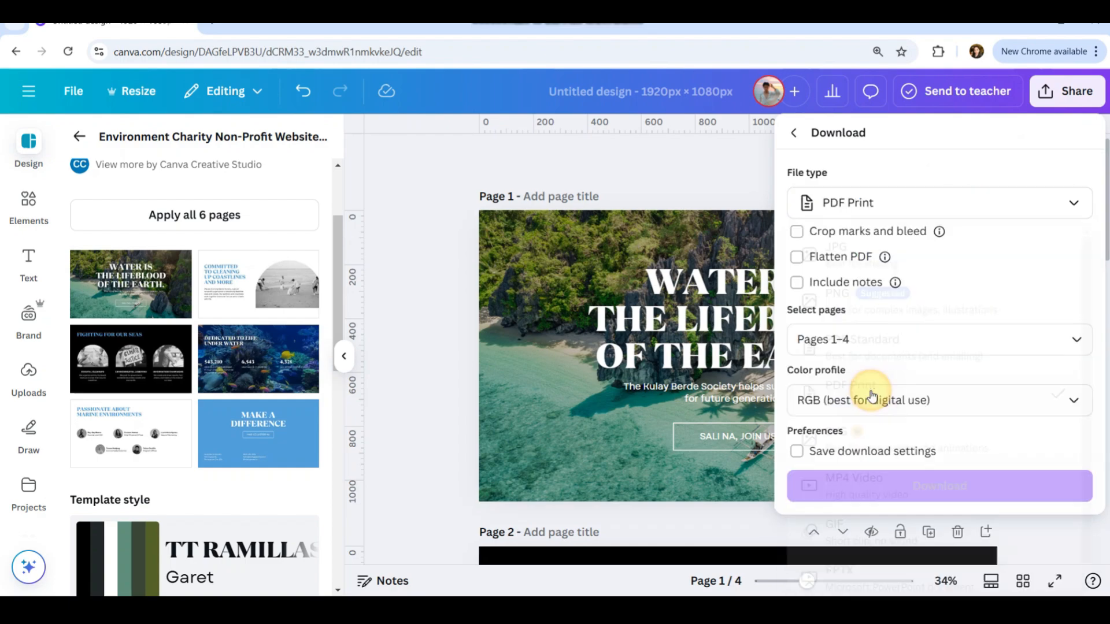
{"action": "left_click", "coordinate": [950, 335]}
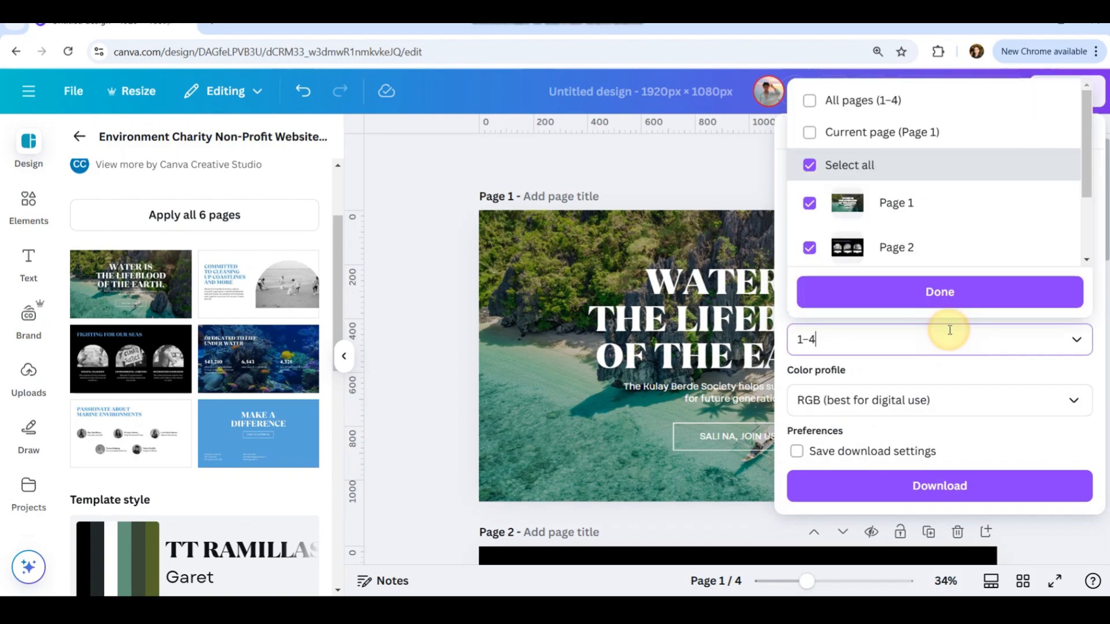
{"action": "key", "text": "BackSpace"}
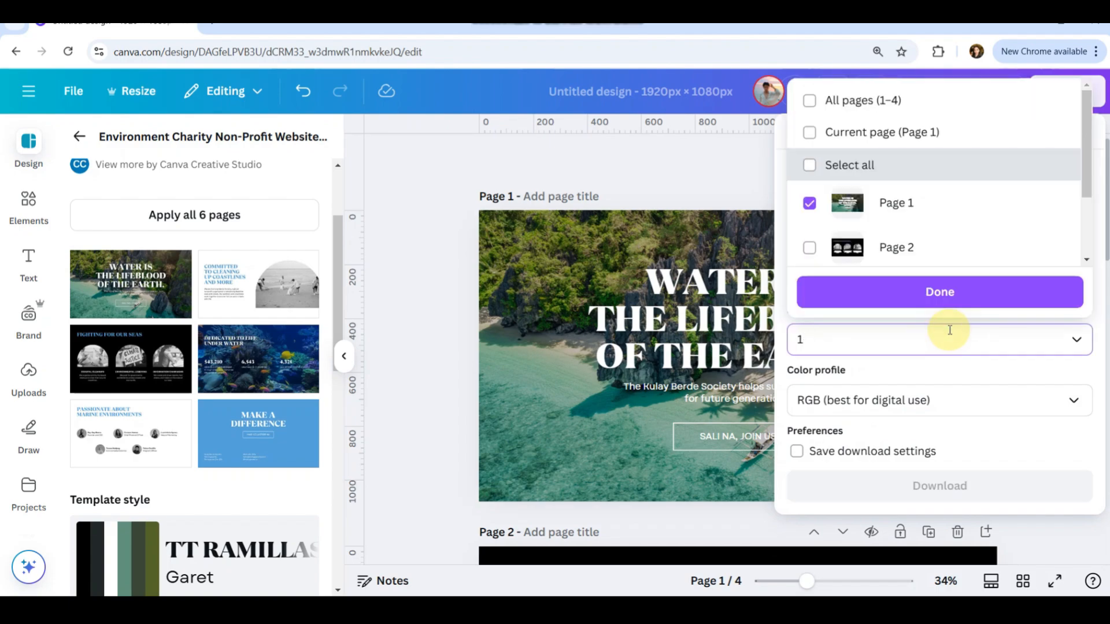
{"action": "left_click", "coordinate": [929, 294]}
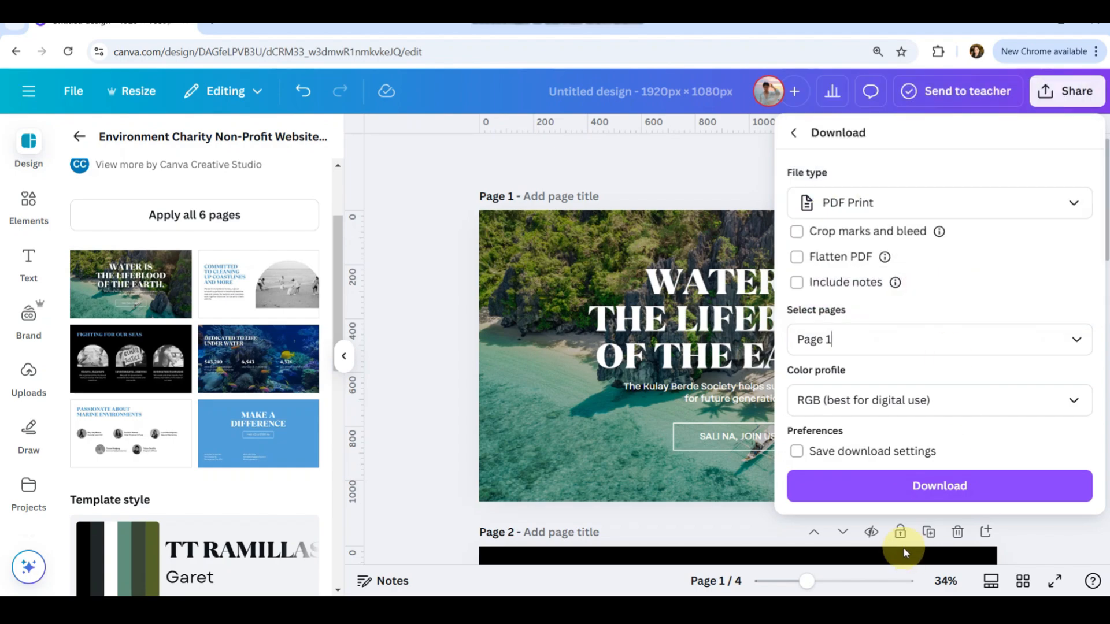
{"action": "left_click", "coordinate": [881, 487]}
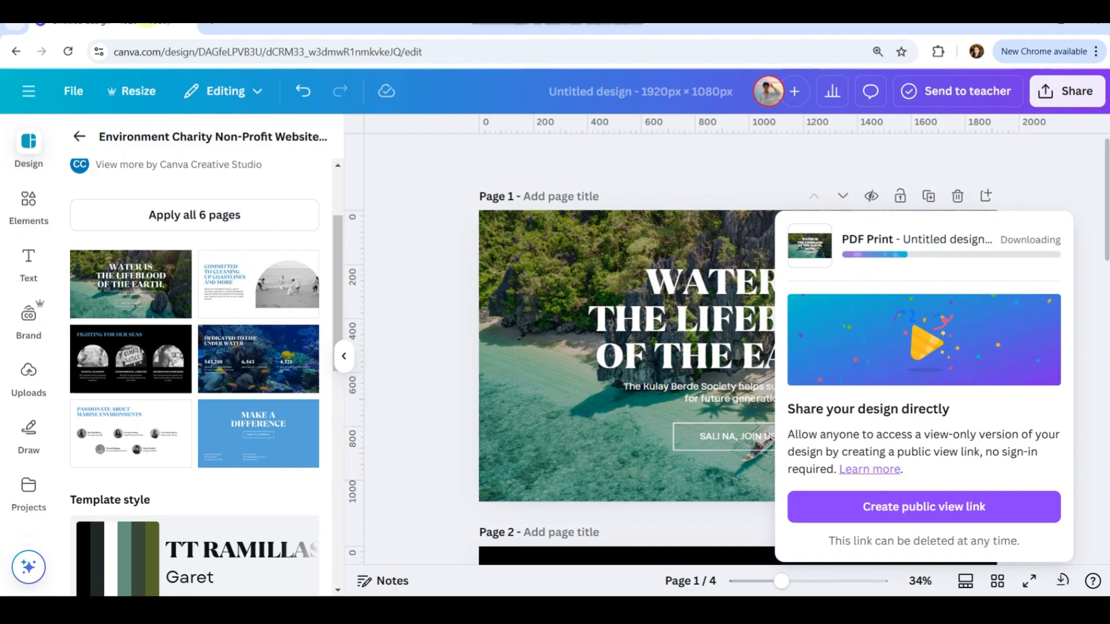
Open a new browser tab and search the web for wix studio.
{"action": "left_click", "coordinate": [205, 23]}
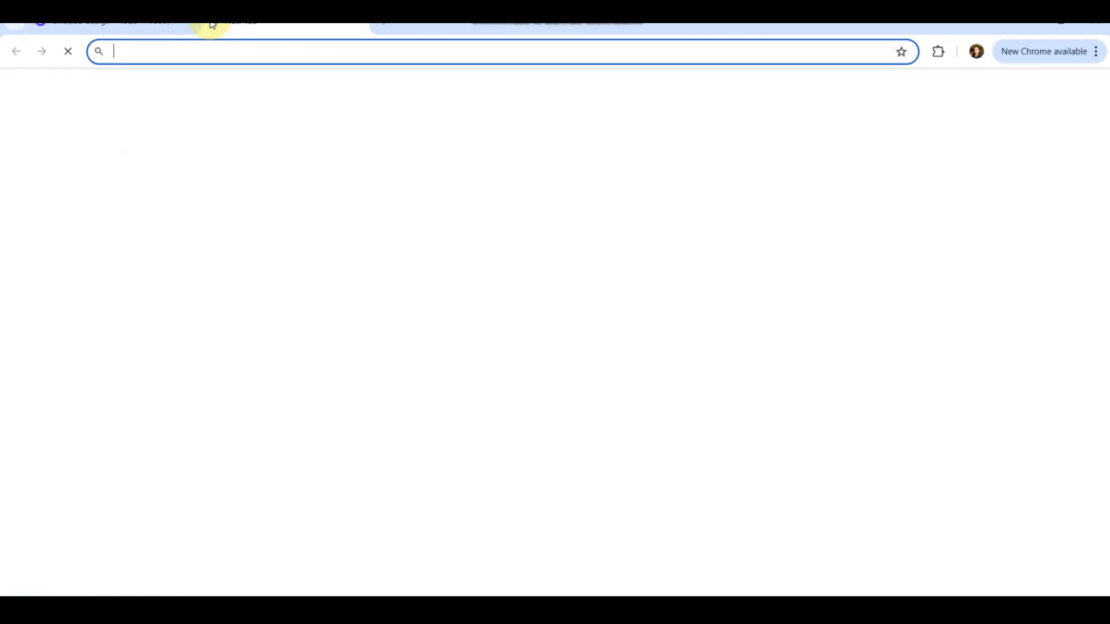
{"action": "type", "text": "wix"}
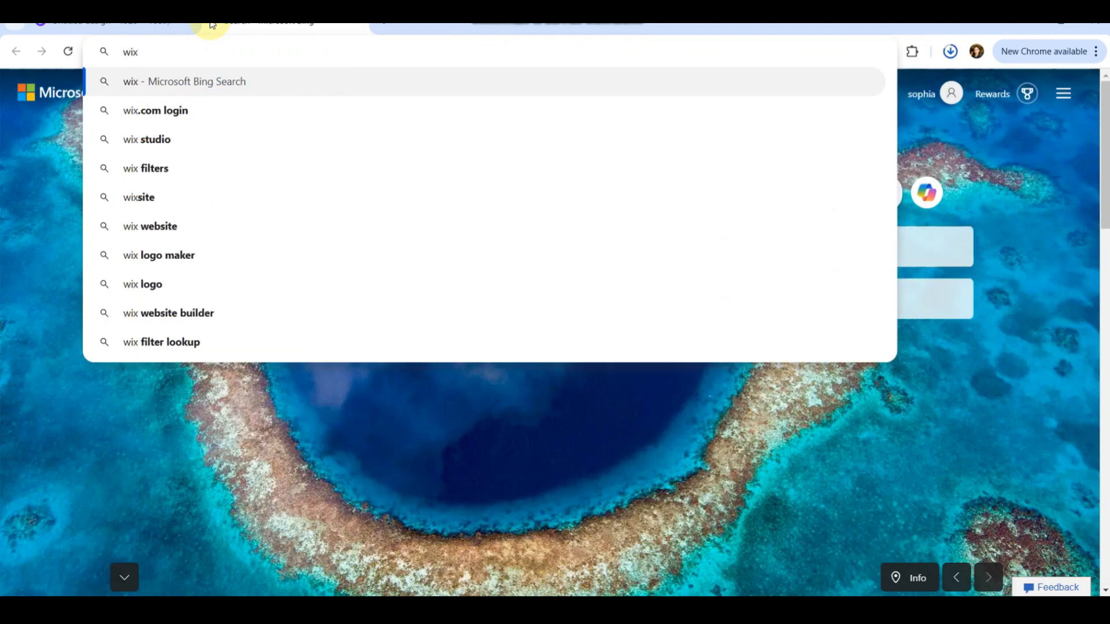
{"action": "type", "text": " studio"}
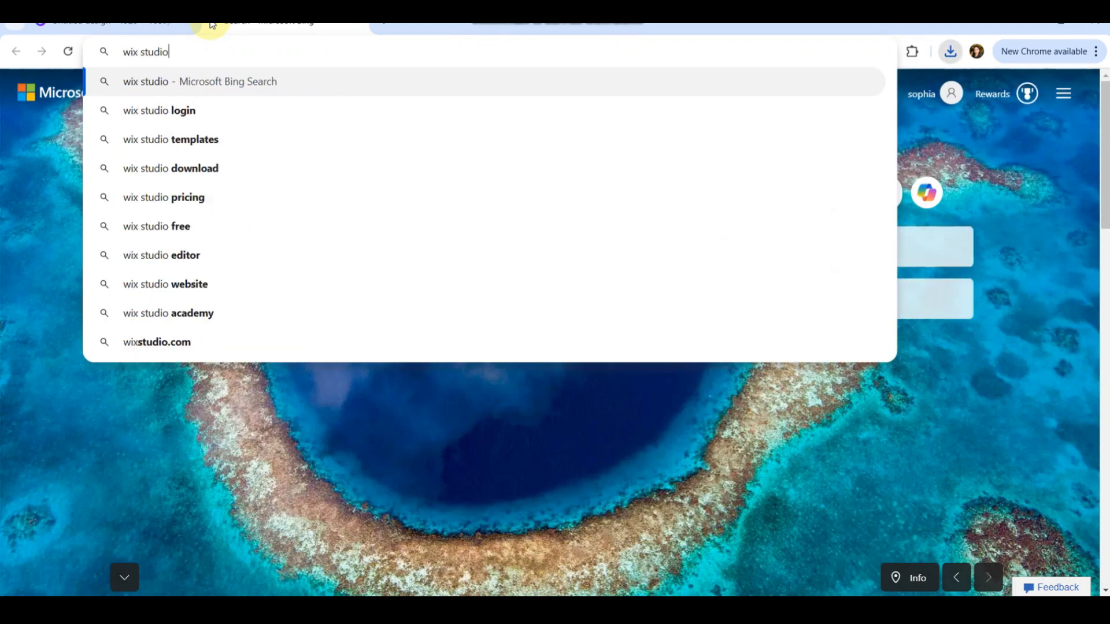
{"action": "key", "text": "Return"}
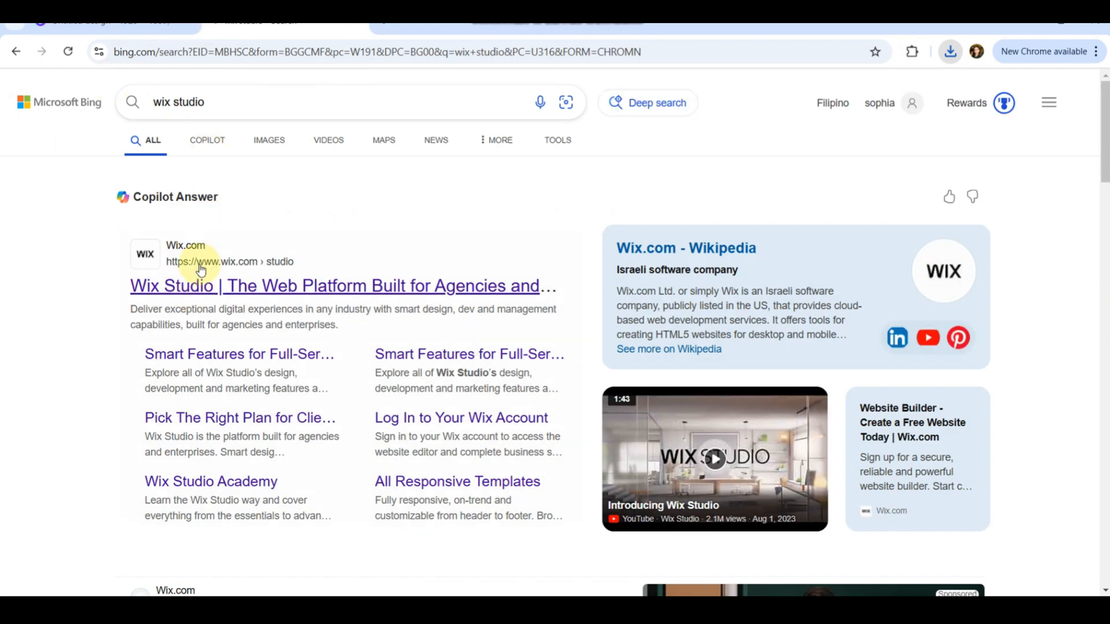
Open Wix Studio from the search results, create a new site, and close the welcome popup.
{"action": "scroll", "coordinate": [197, 275], "scroll_direction": "down", "scroll_amount": 4}
{"action": "scroll", "coordinate": [197, 275], "scroll_direction": "down", "scroll_amount": 6}
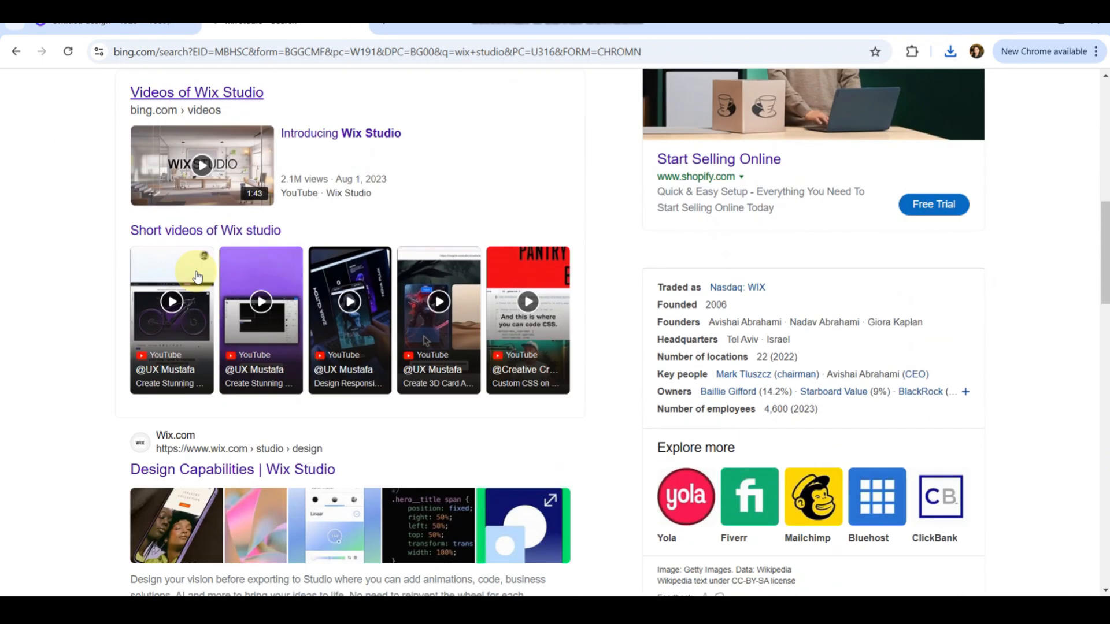
{"action": "scroll", "coordinate": [197, 274], "scroll_direction": "up", "scroll_amount": 2}
{"action": "scroll", "coordinate": [198, 277], "scroll_direction": "up", "scroll_amount": 2}
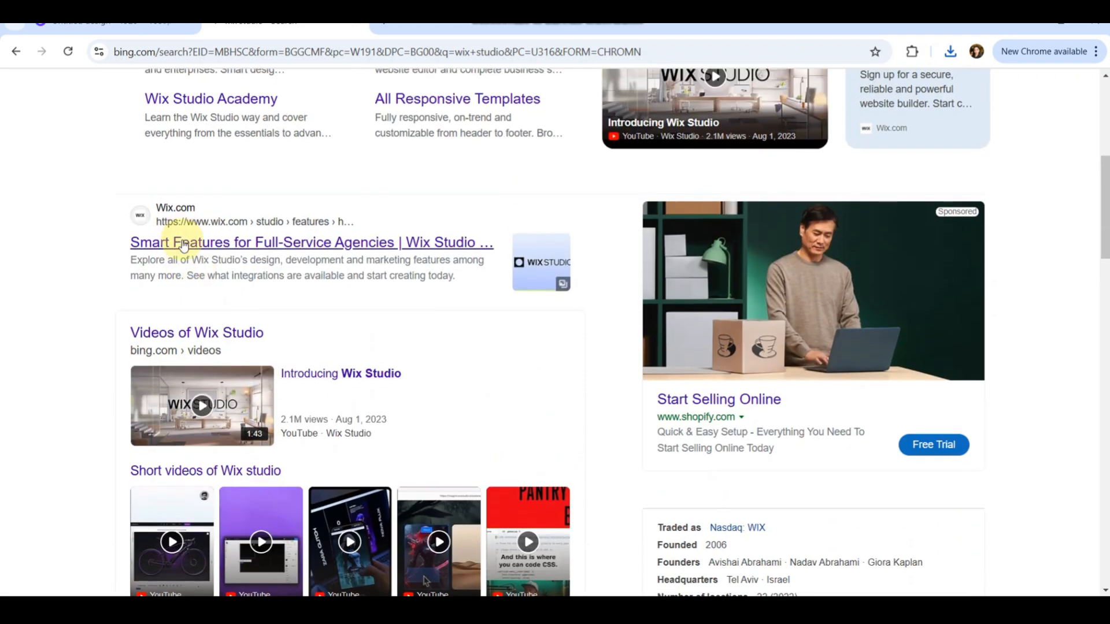
{"action": "left_click", "coordinate": [184, 243]}
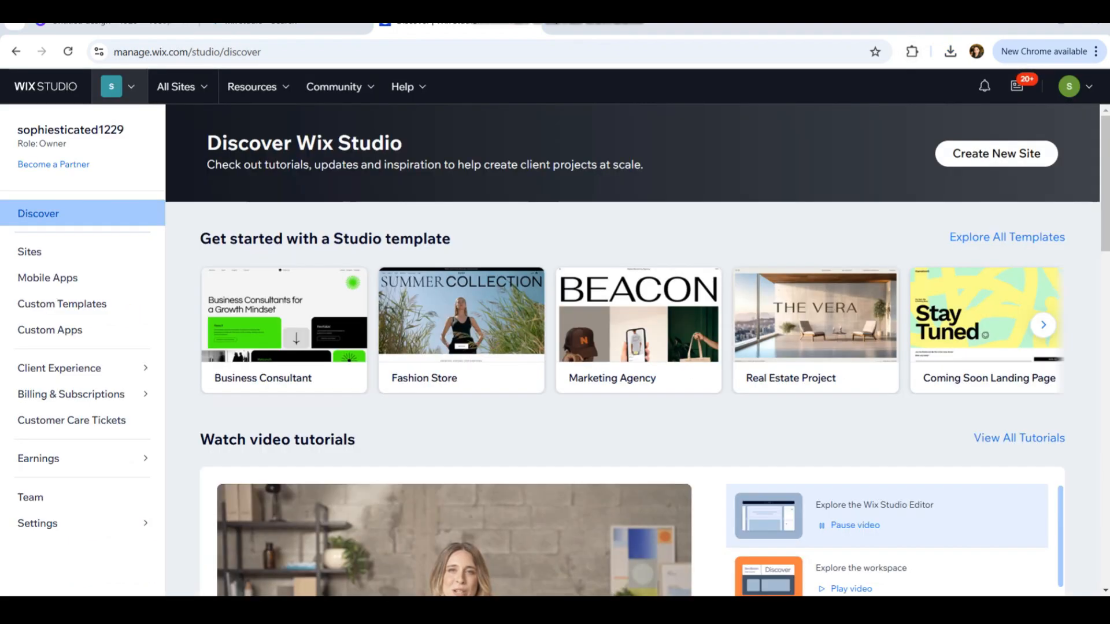
{"action": "left_click", "coordinate": [992, 156]}
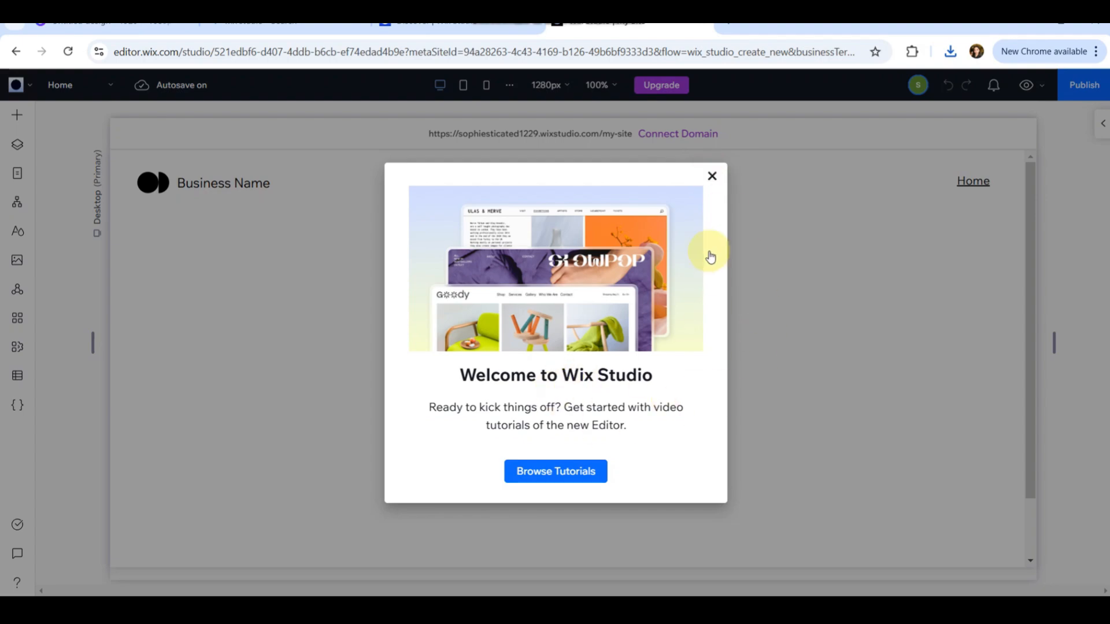
{"action": "left_click", "coordinate": [711, 177]}
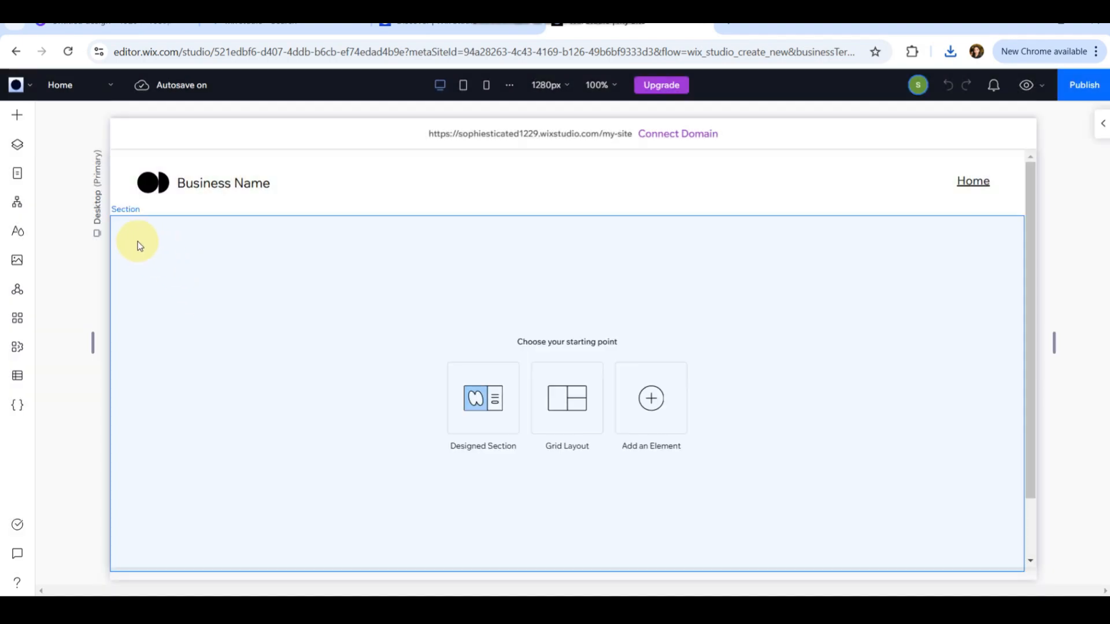
Add an image element to the first section of the home page and select it.
{"action": "left_click", "coordinate": [16, 118]}
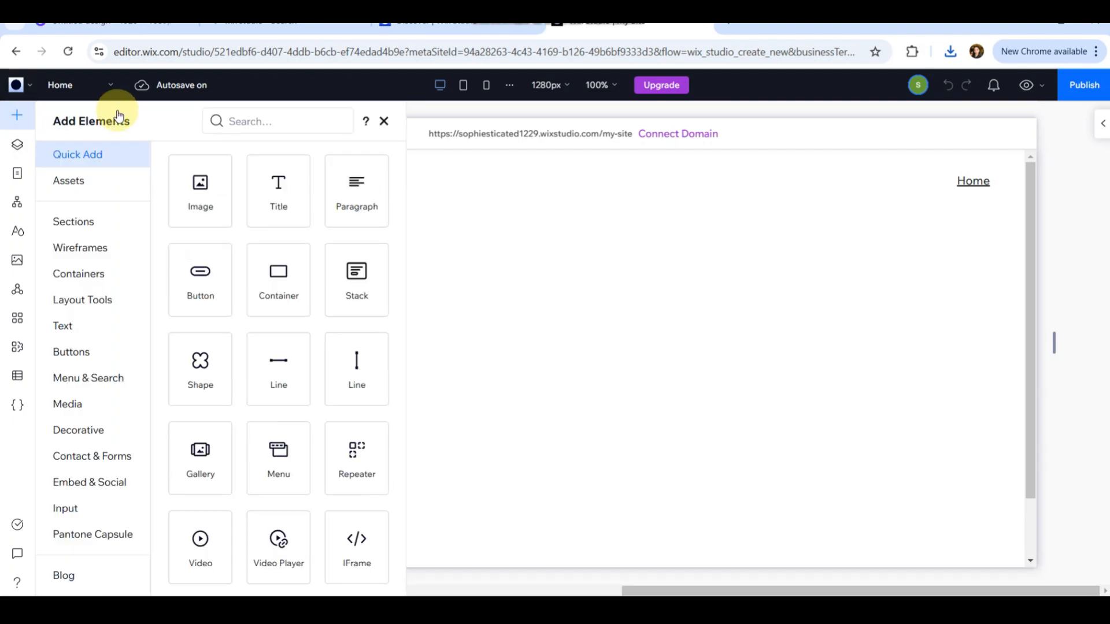
{"action": "left_click", "coordinate": [211, 208]}
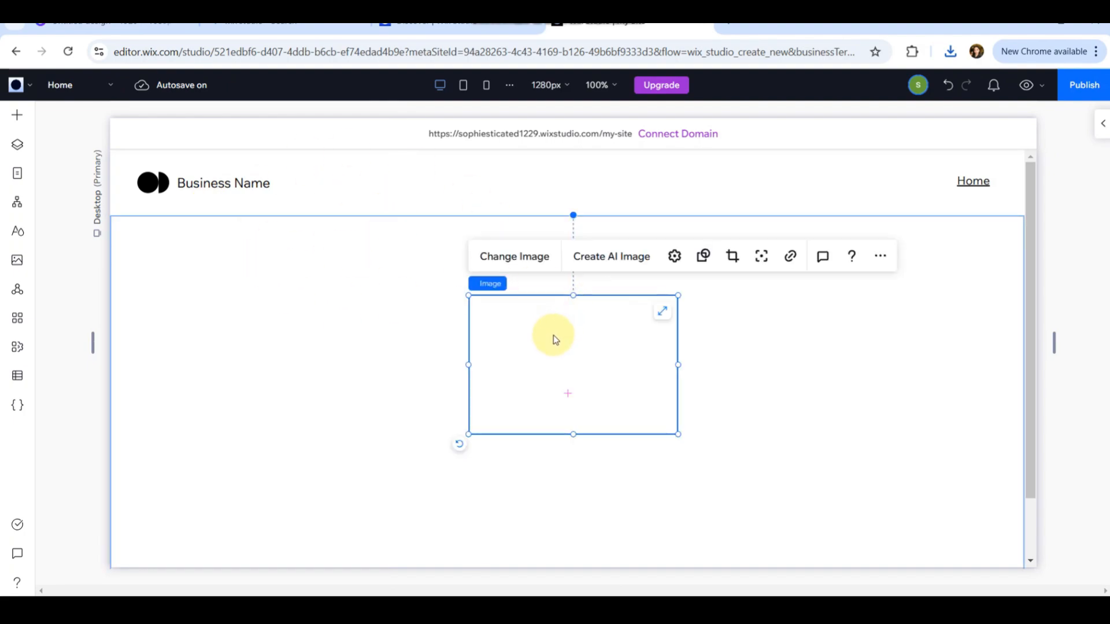
{"action": "left_click", "coordinate": [772, 401]}
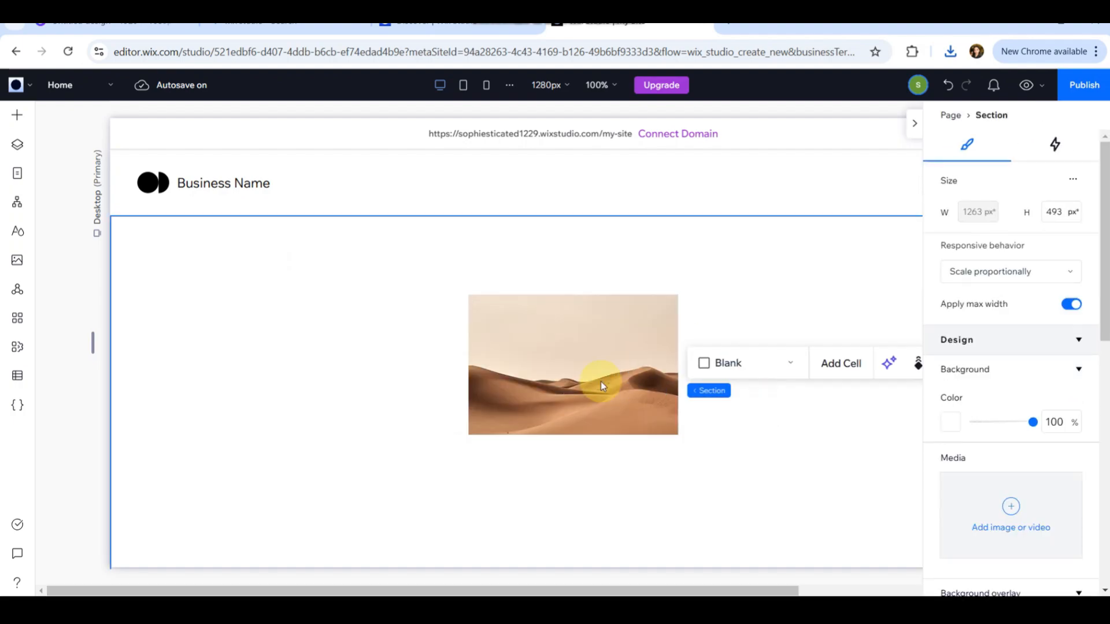
{"action": "left_click", "coordinate": [565, 375]}
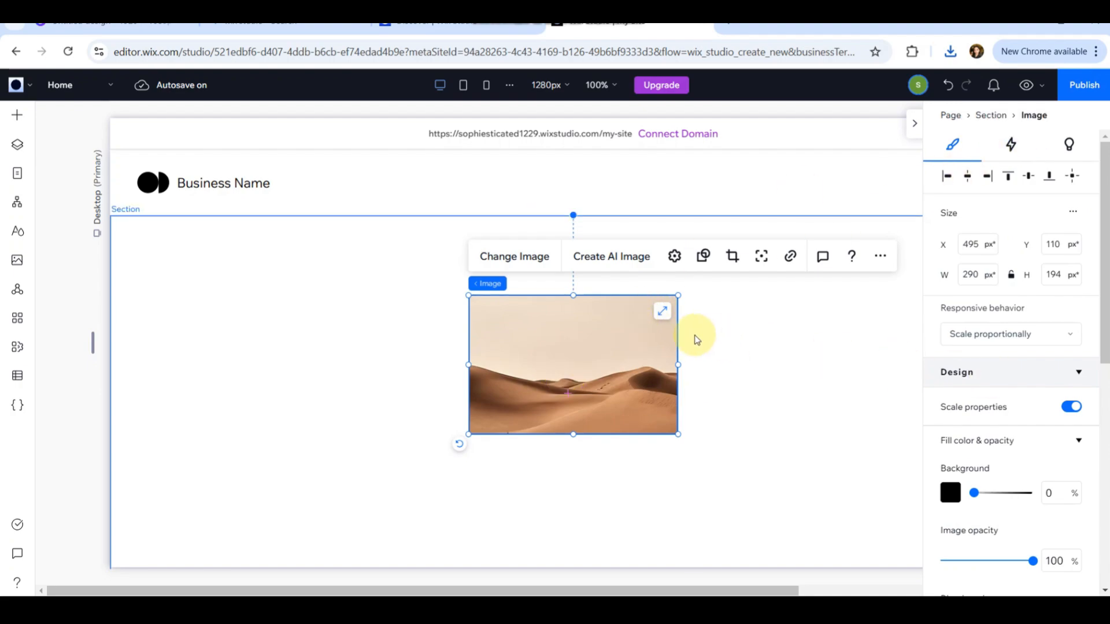
Set the image's responsive behavior to Stretch so it fills the section.
{"action": "left_click", "coordinate": [1024, 330]}
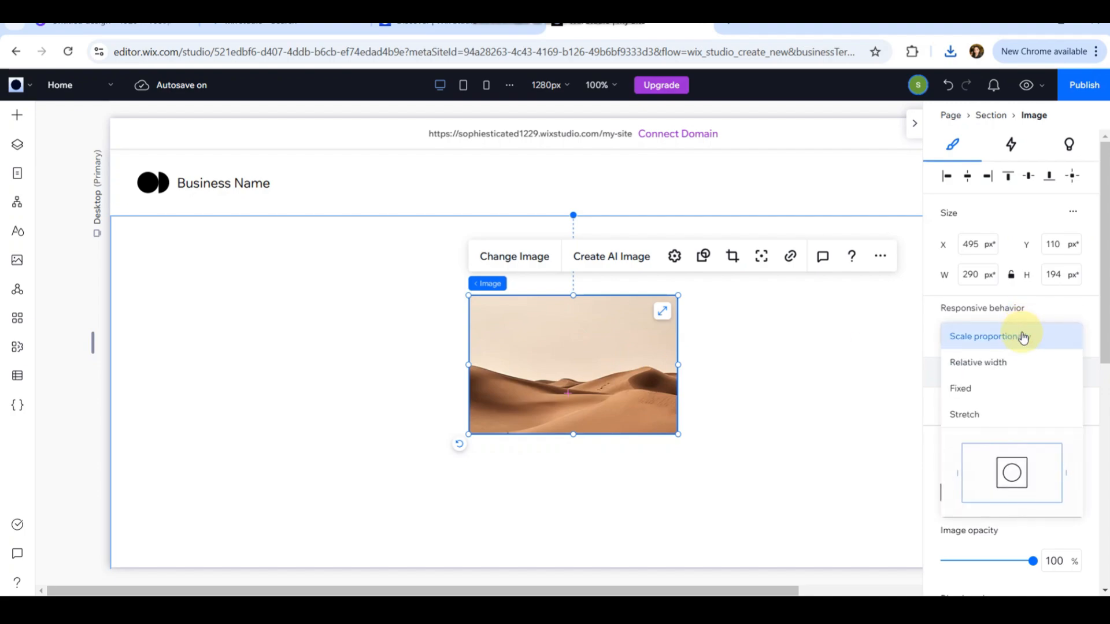
{"action": "left_click", "coordinate": [981, 391]}
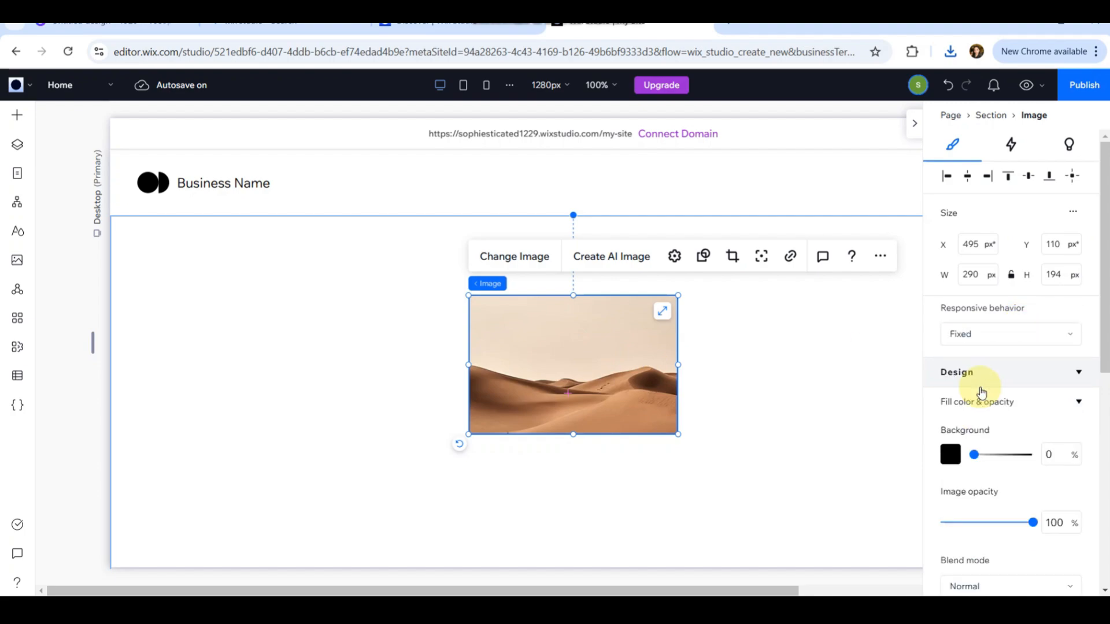
{"action": "left_click", "coordinate": [1007, 336]}
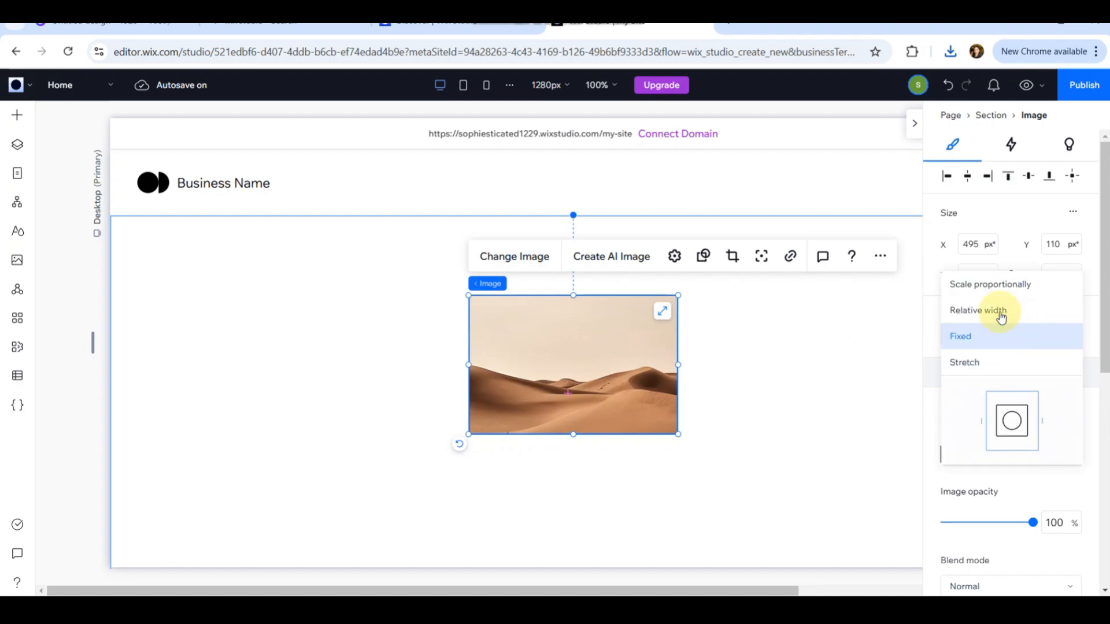
{"action": "left_click", "coordinate": [988, 310]}
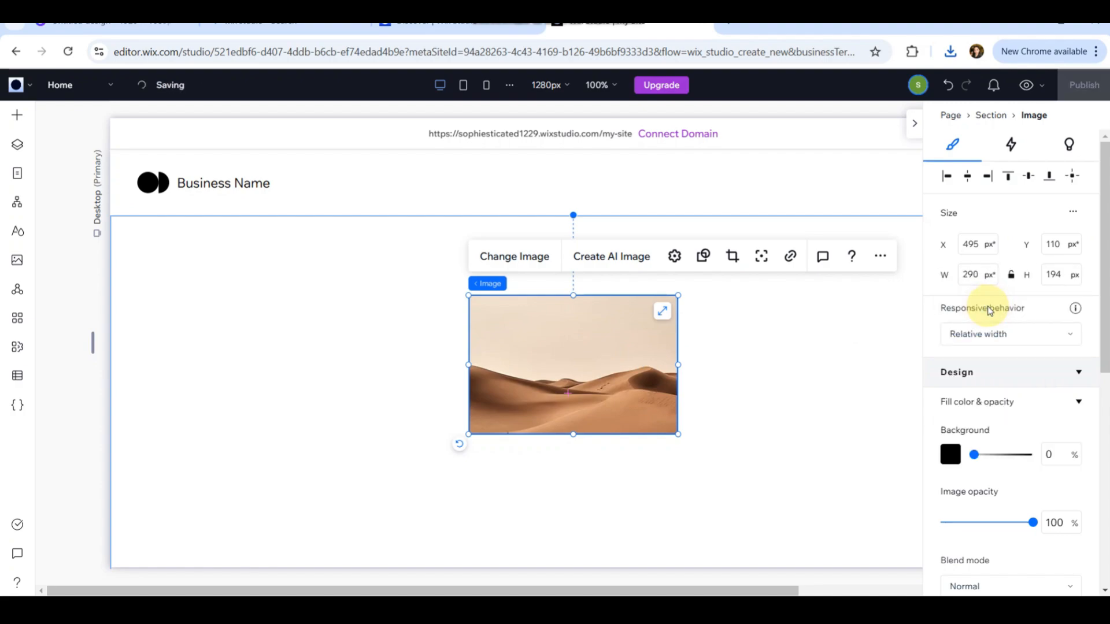
{"action": "left_click", "coordinate": [1016, 341]}
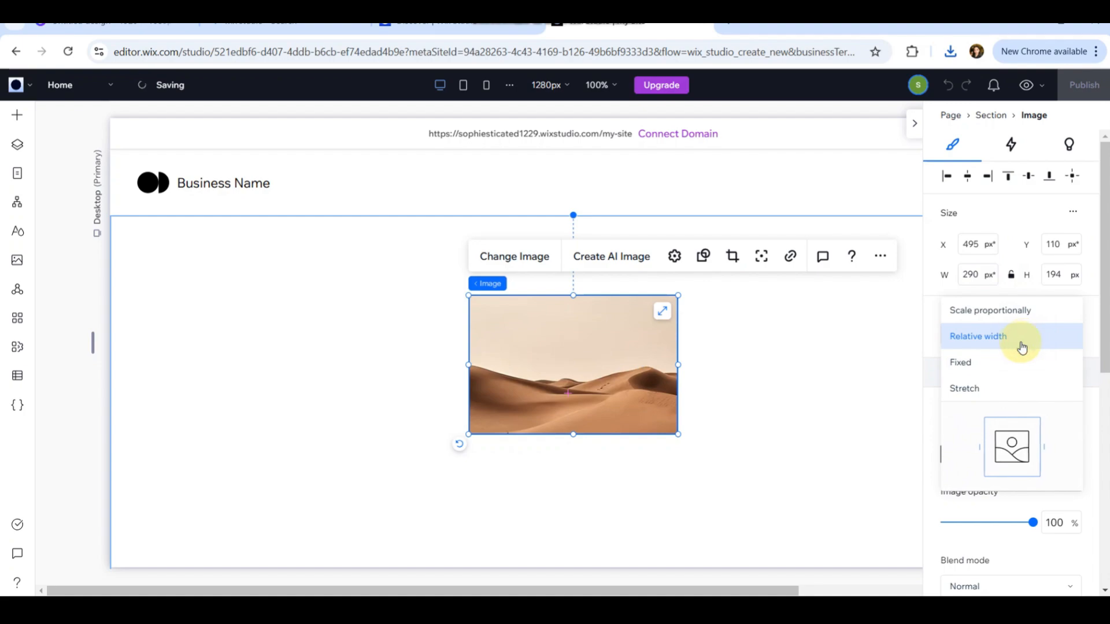
{"action": "left_click", "coordinate": [971, 390]}
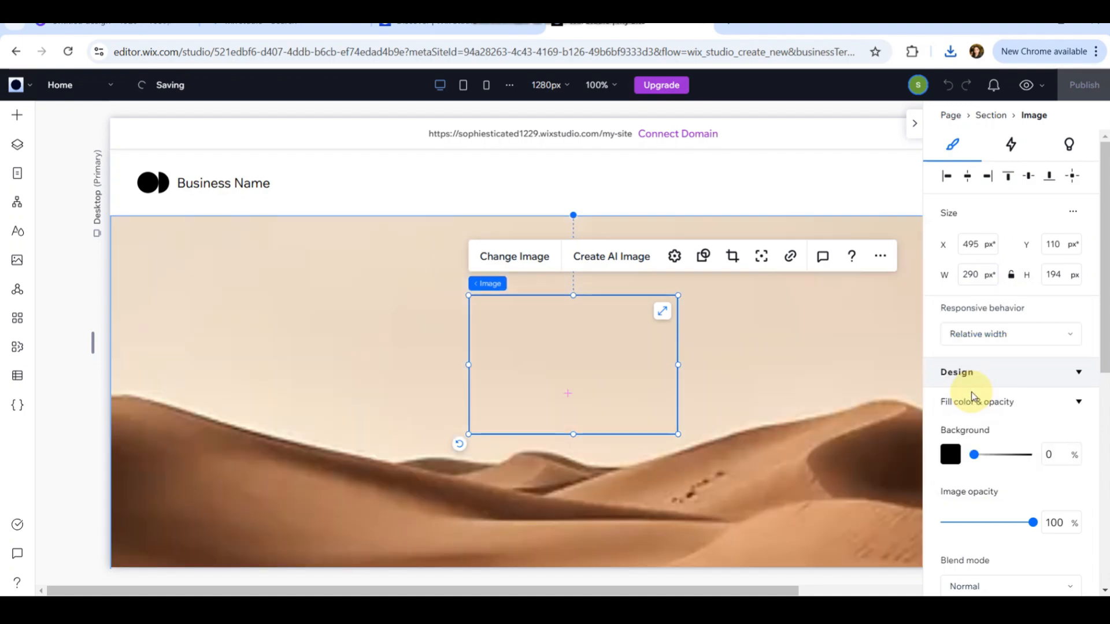
{"action": "scroll", "coordinate": [636, 412], "scroll_direction": "down", "scroll_amount": 1}
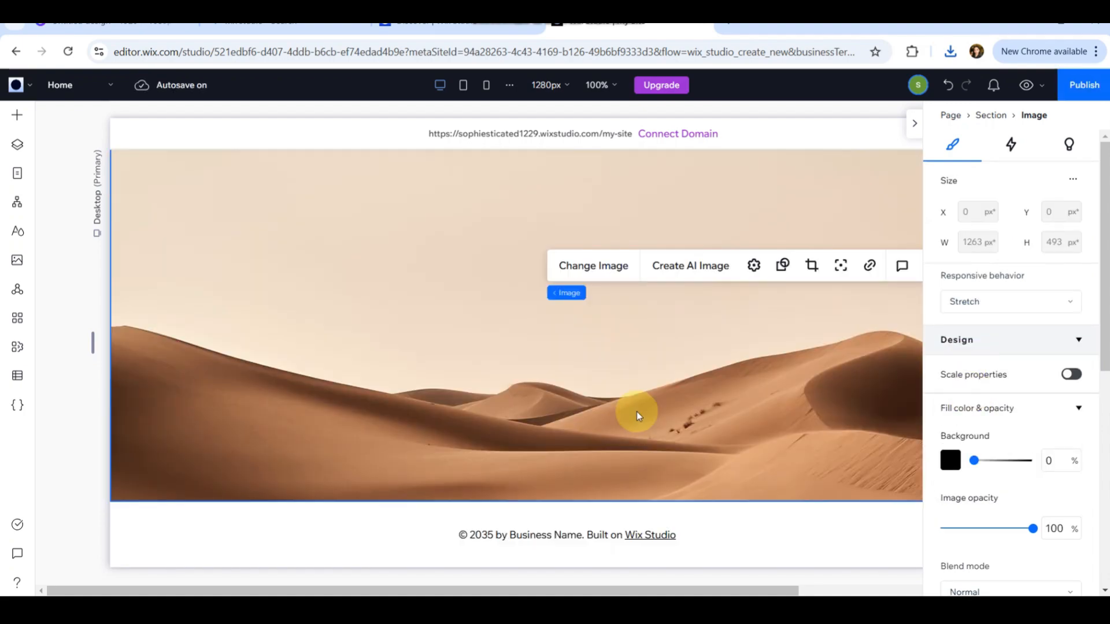
Replace the image with the uploaded Canva export Untitled design (1).png.
{"action": "left_click", "coordinate": [589, 271]}
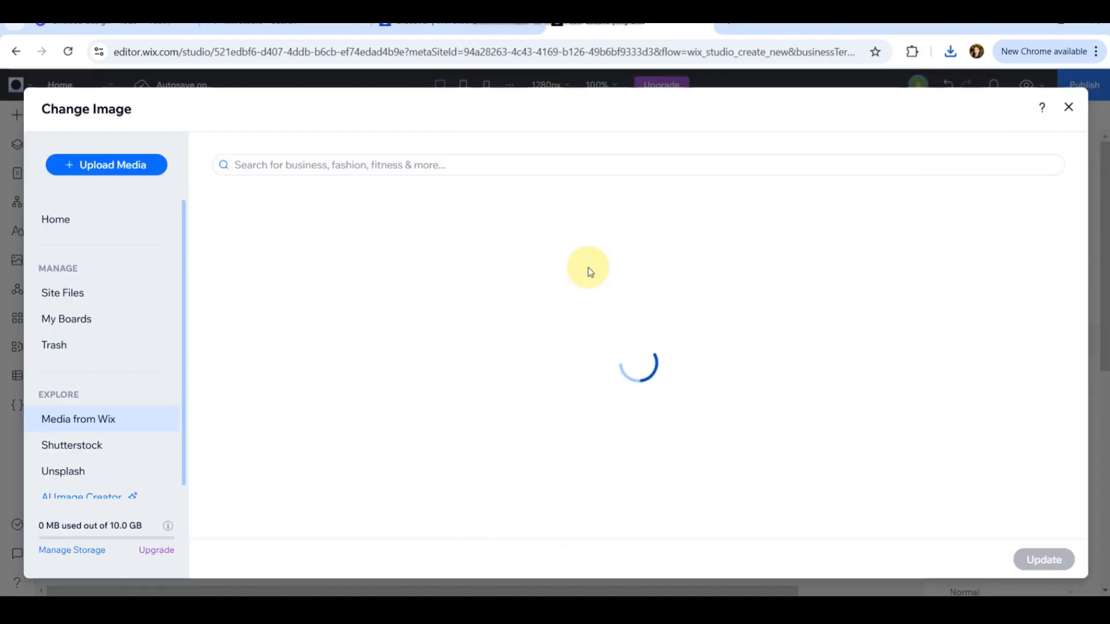
{"action": "left_click", "coordinate": [120, 168]}
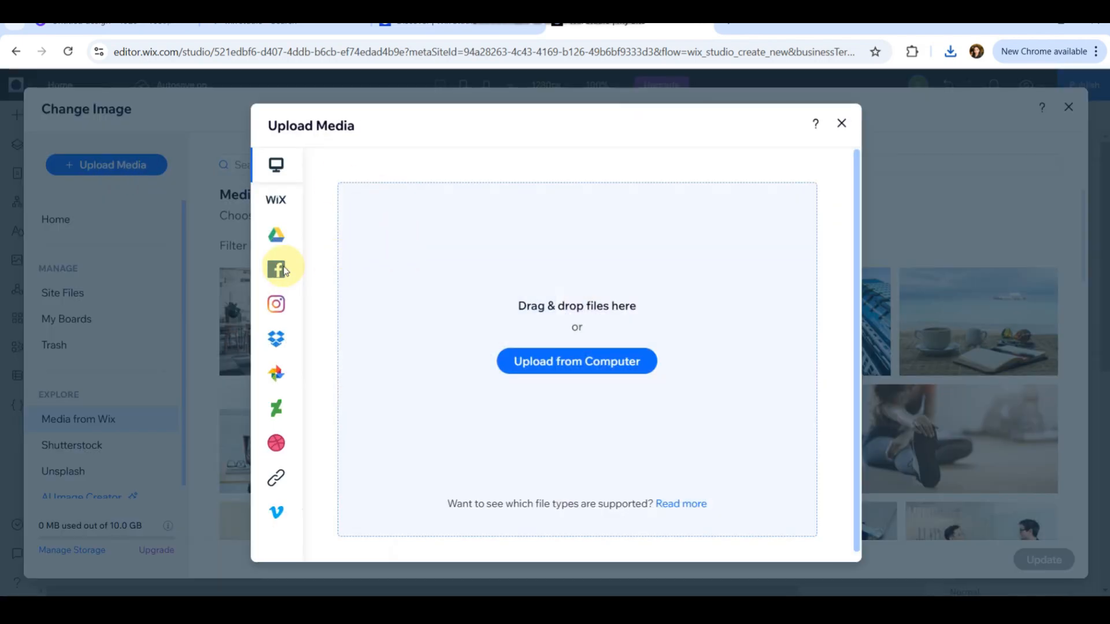
{"action": "left_click", "coordinate": [556, 365]}
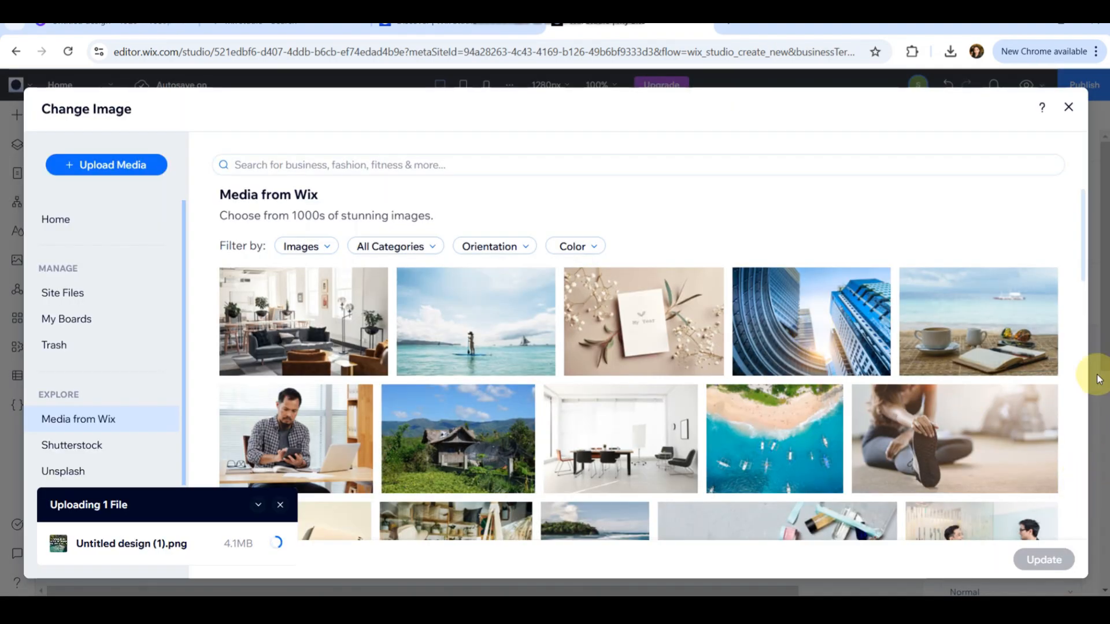
{"action": "mouse_move", "coordinate": [1020, 403]}
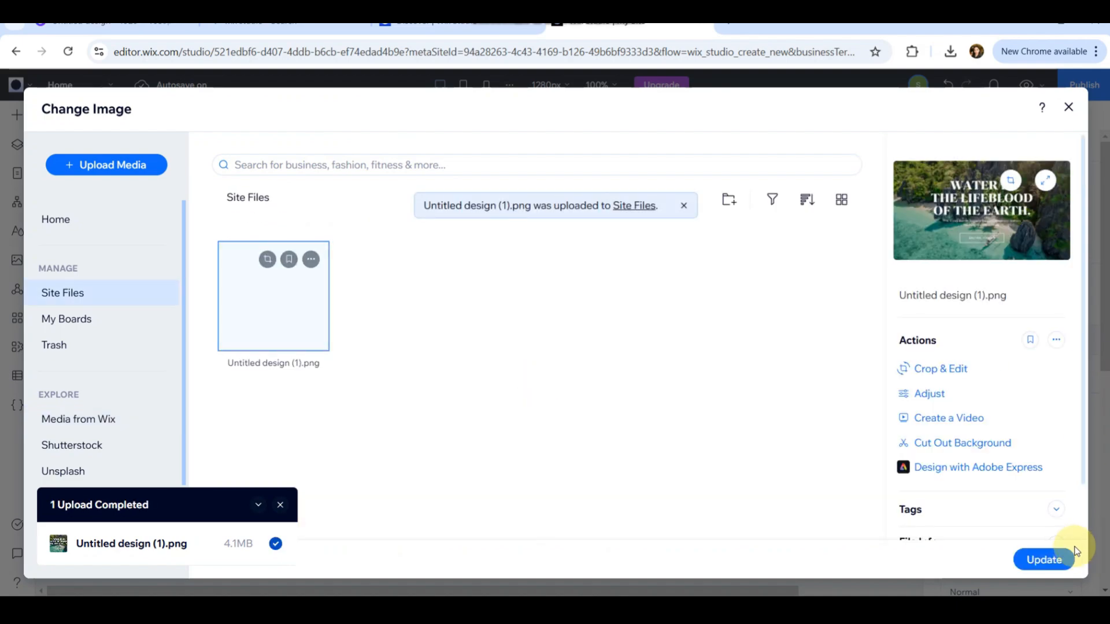
{"action": "left_click", "coordinate": [1038, 567]}
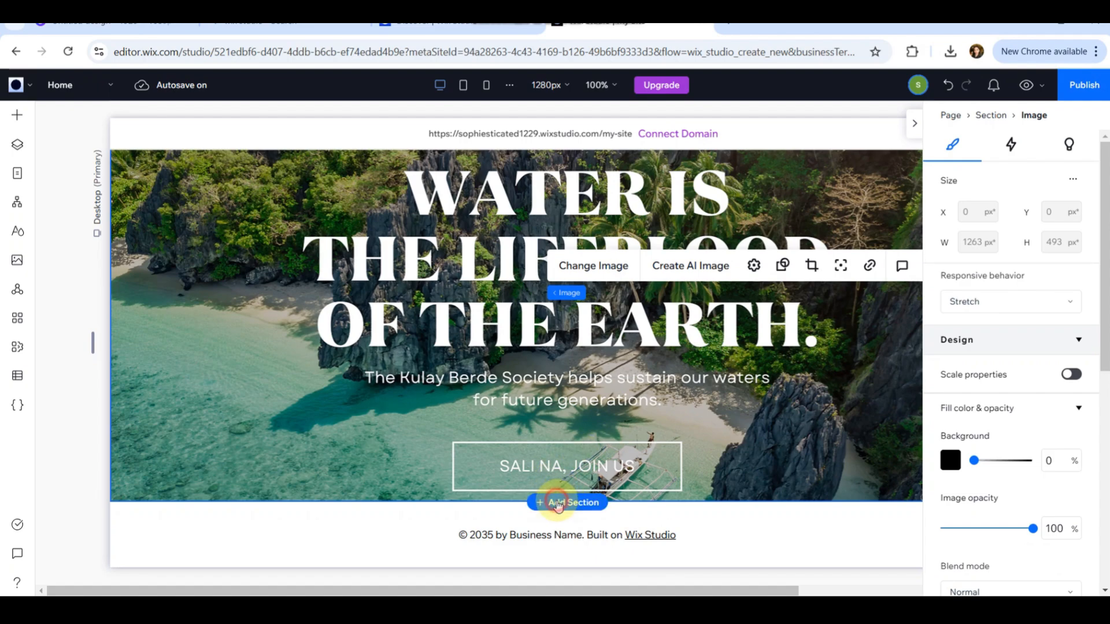
Add a new empty section below the hero image.
{"action": "left_click", "coordinate": [558, 503]}
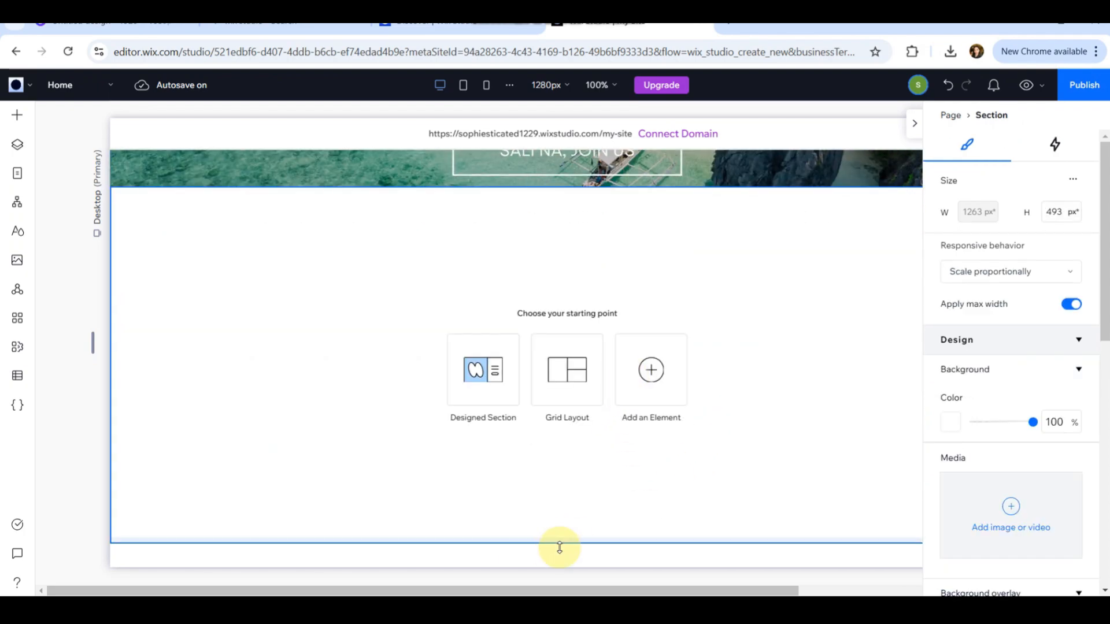
{"action": "mouse_move", "coordinate": [527, 551]}
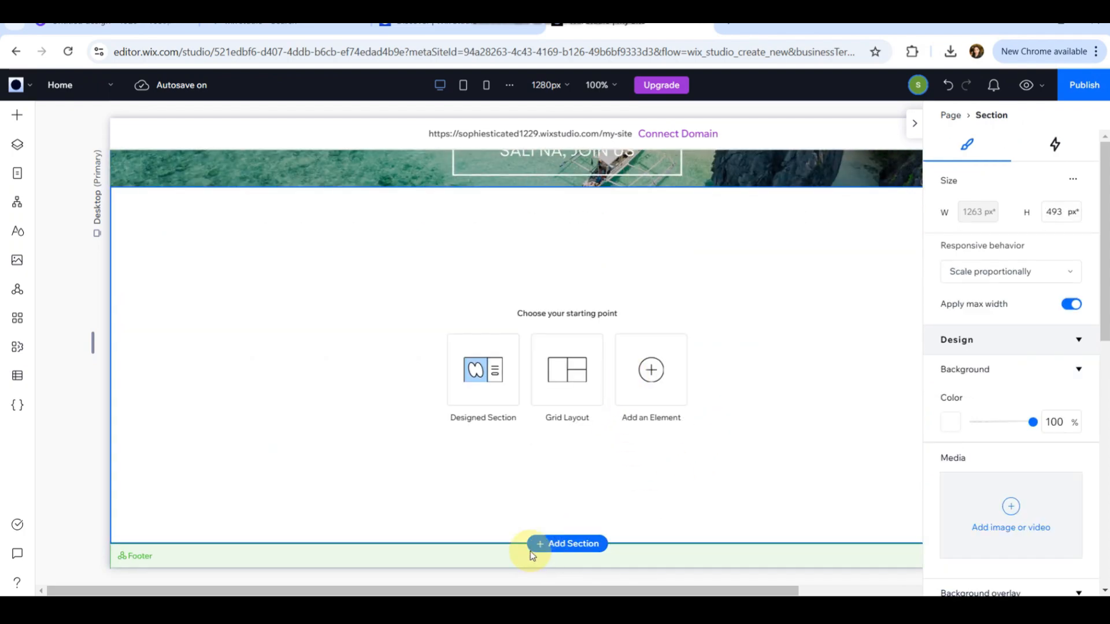
Add an image element to the new empty section below the hero.
{"action": "left_click", "coordinate": [571, 542]}
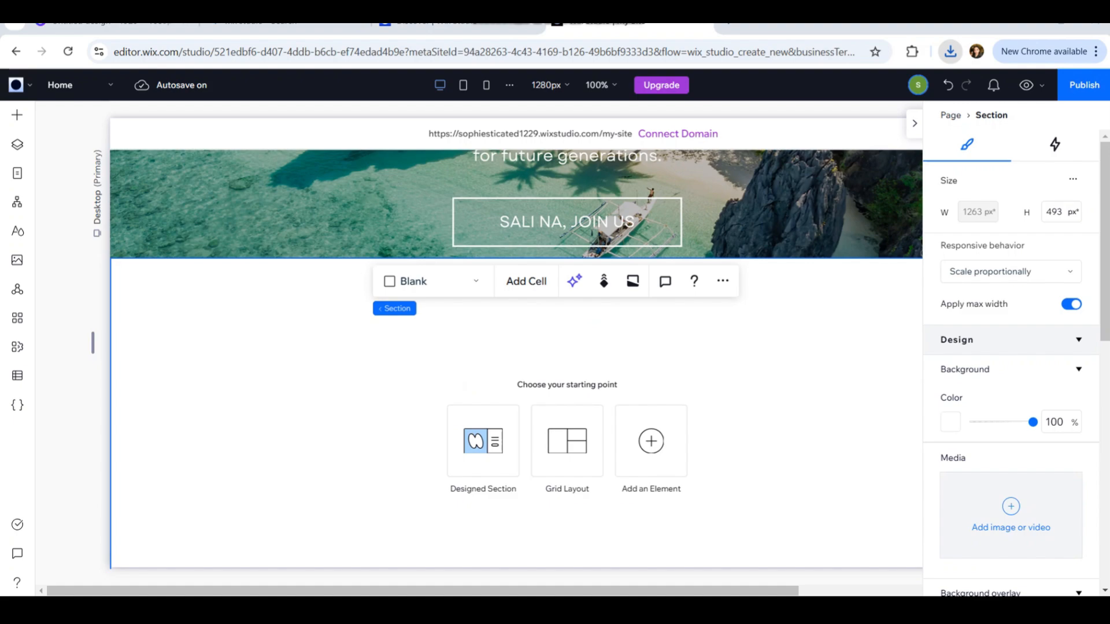
{"action": "left_click", "coordinate": [339, 337]}
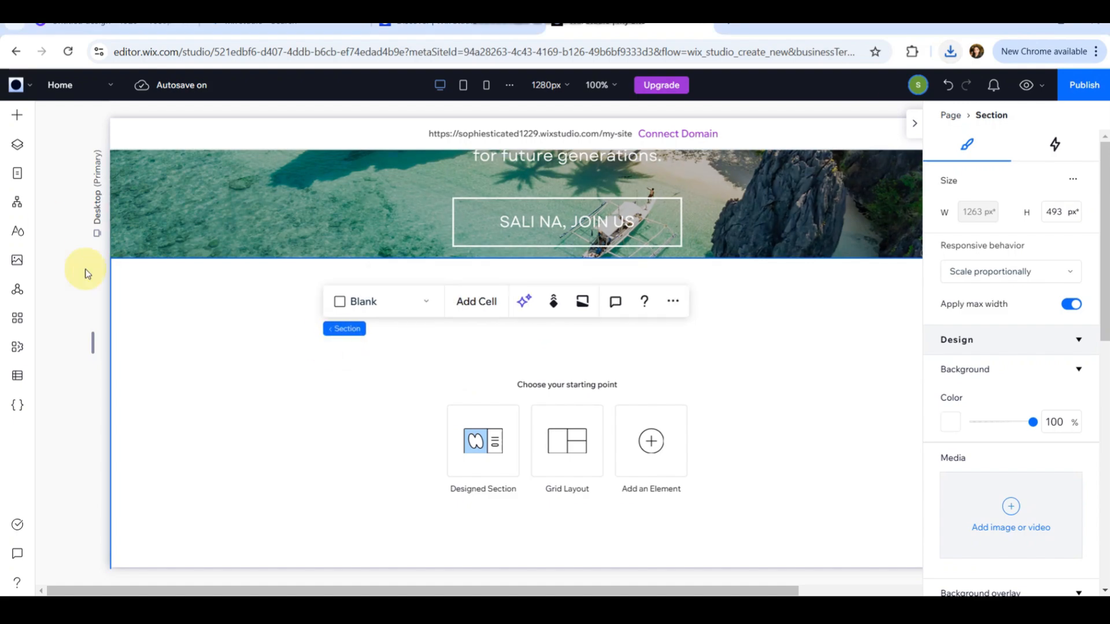
{"action": "left_click", "coordinate": [12, 119]}
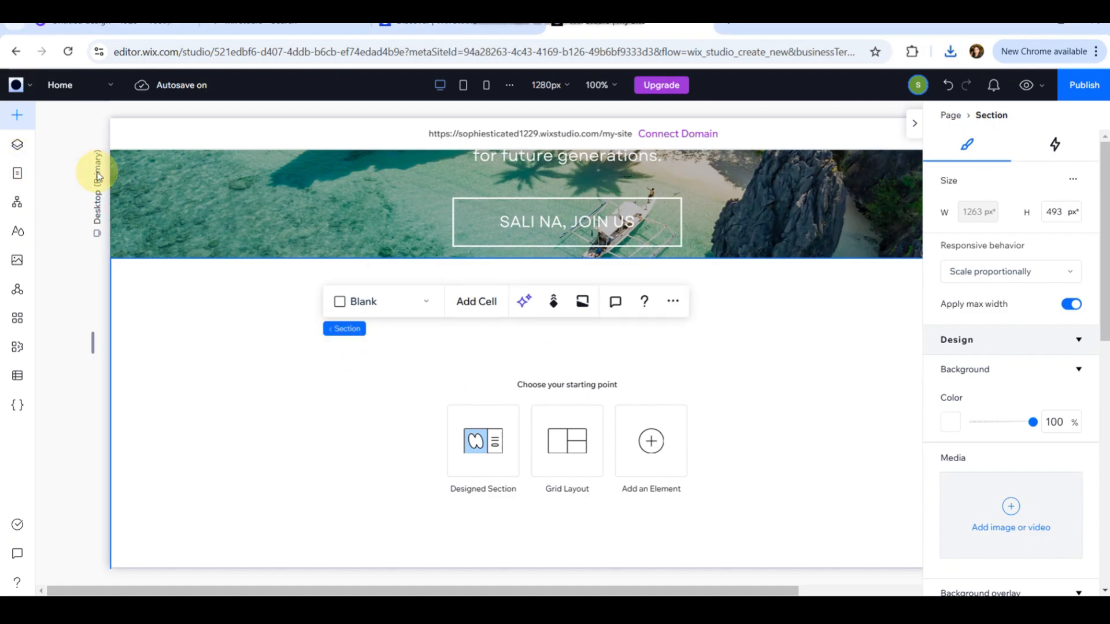
{"action": "left_click_drag", "start_coordinate": [192, 192], "coordinate": [520, 286]}
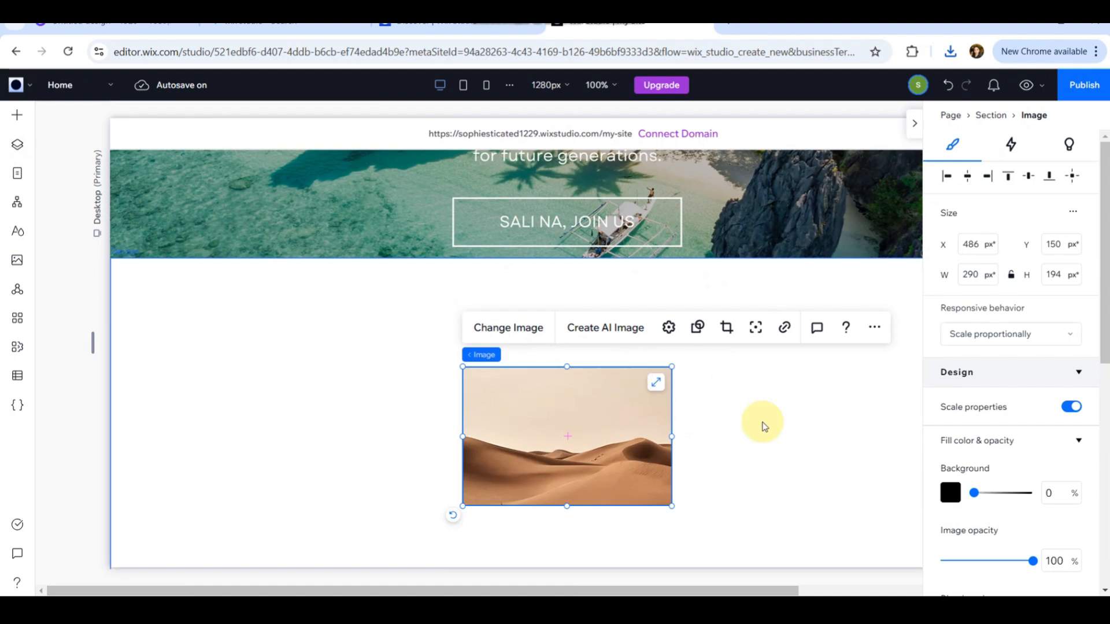
{"action": "scroll", "coordinate": [763, 423], "scroll_direction": "down", "scroll_amount": 2}
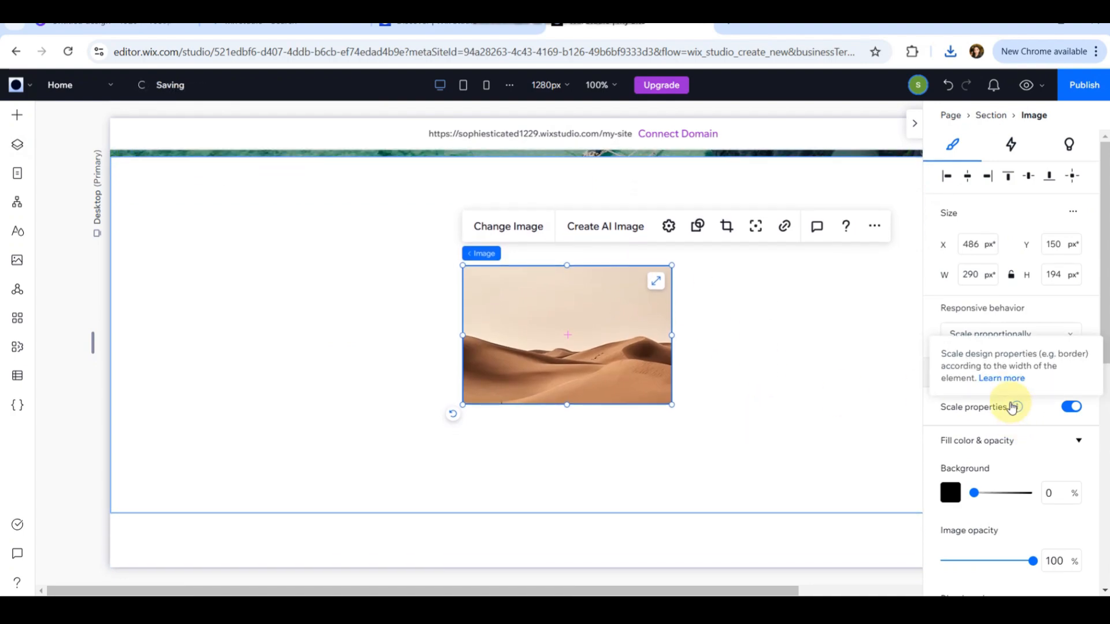
Set the image's responsive behavior to Stretch and replace it with the next Canva export image.
{"action": "left_click", "coordinate": [1027, 339]}
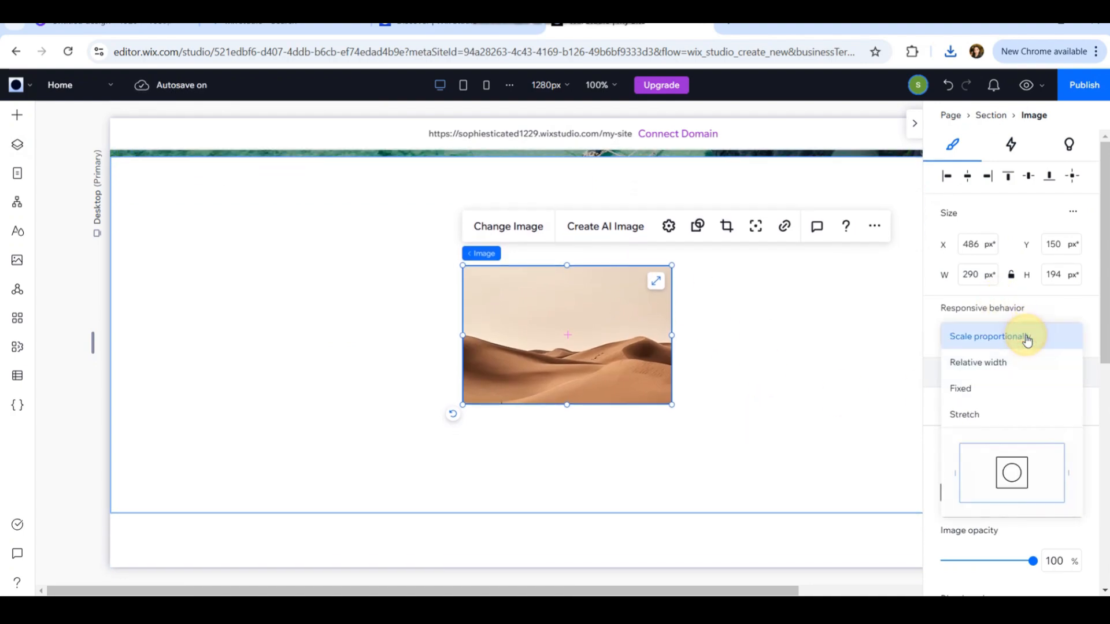
{"action": "left_click", "coordinate": [975, 419]}
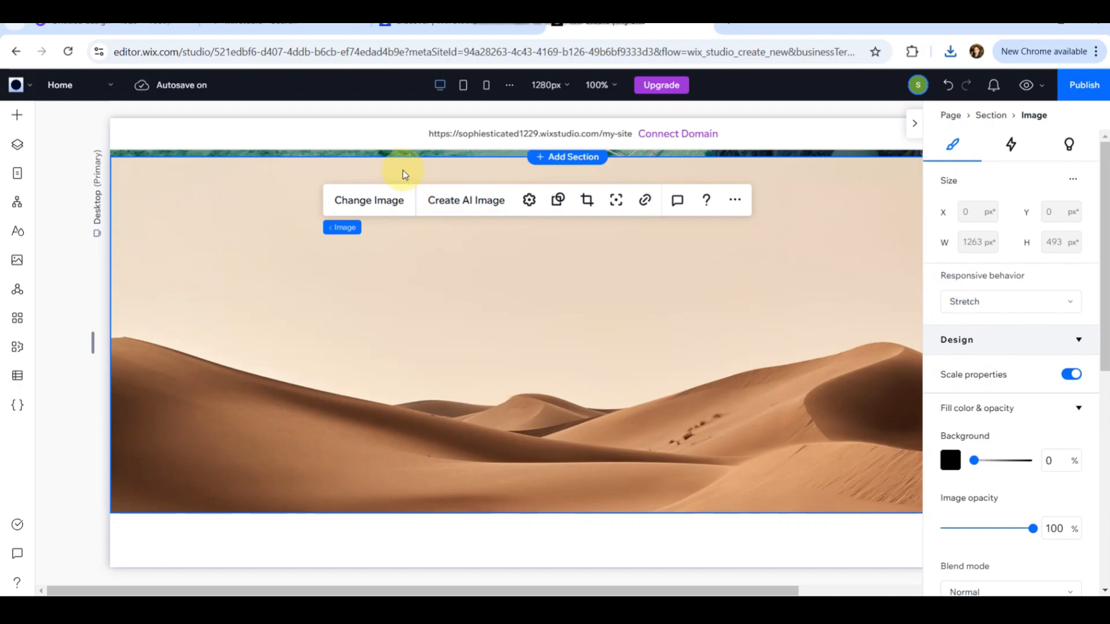
{"action": "left_click", "coordinate": [370, 205]}
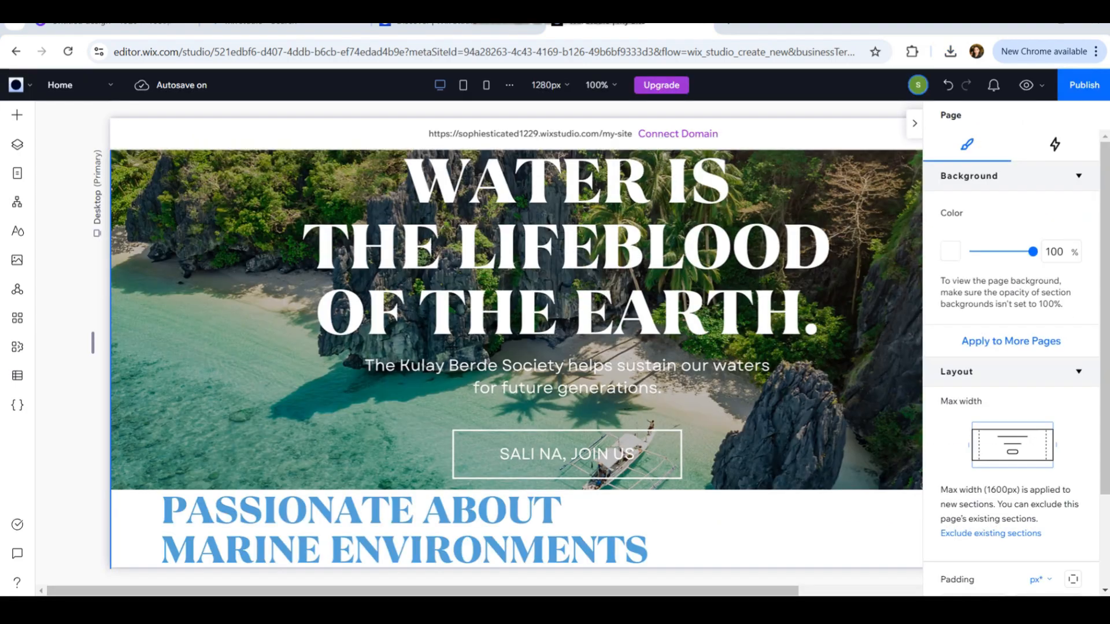
Add a View More styled button and place it over the SALI NA, JOIN US box in the hero.
{"action": "left_click", "coordinate": [17, 119]}
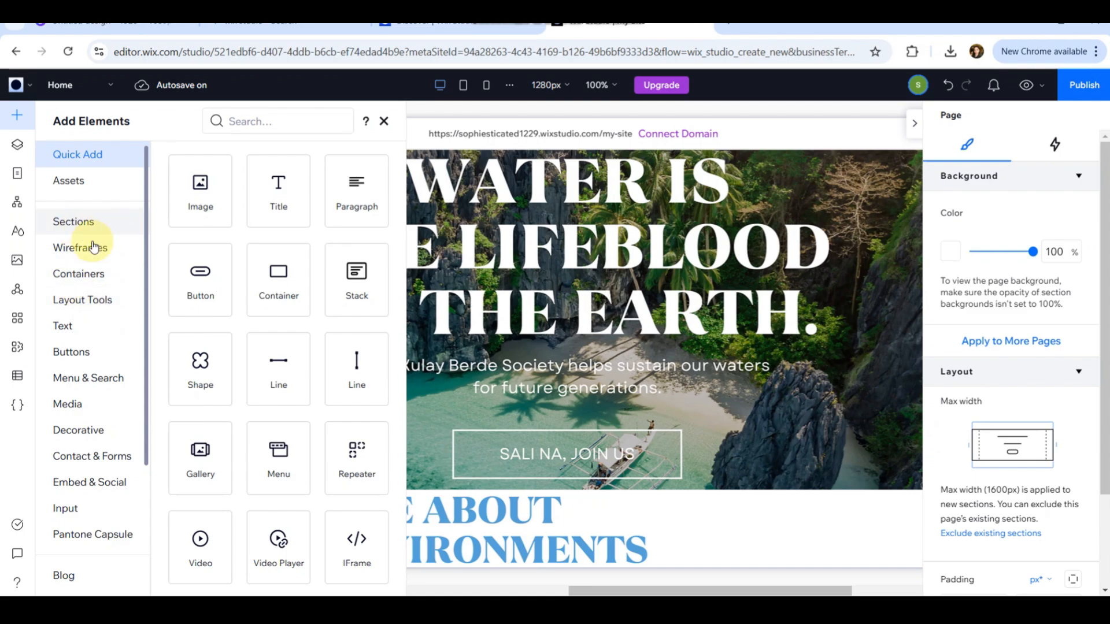
{"action": "left_click", "coordinate": [73, 362]}
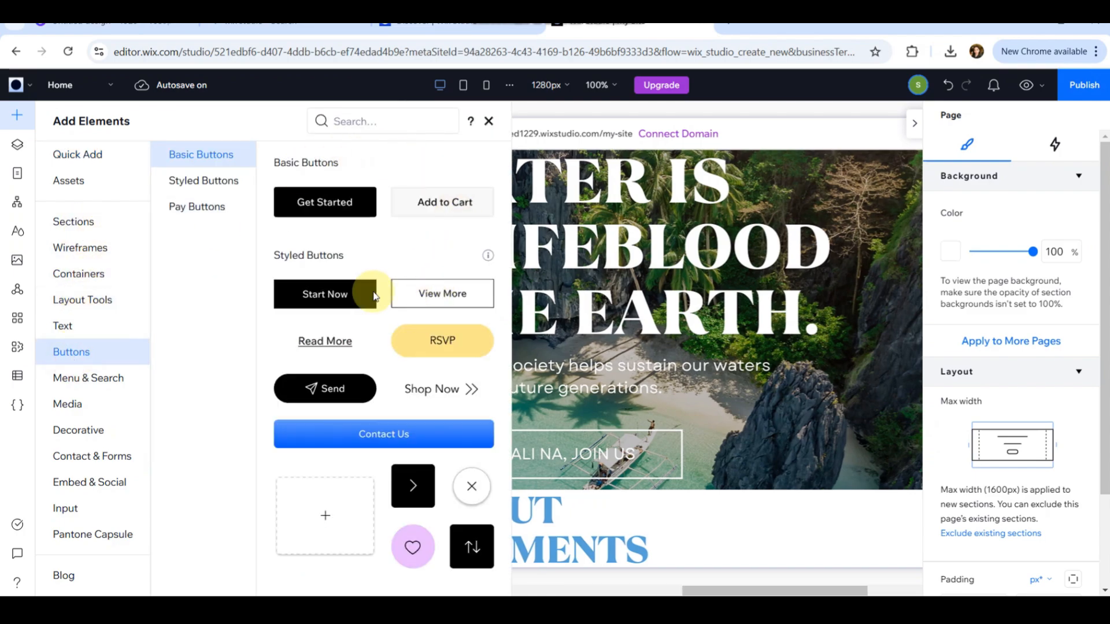
{"action": "left_click", "coordinate": [198, 183]}
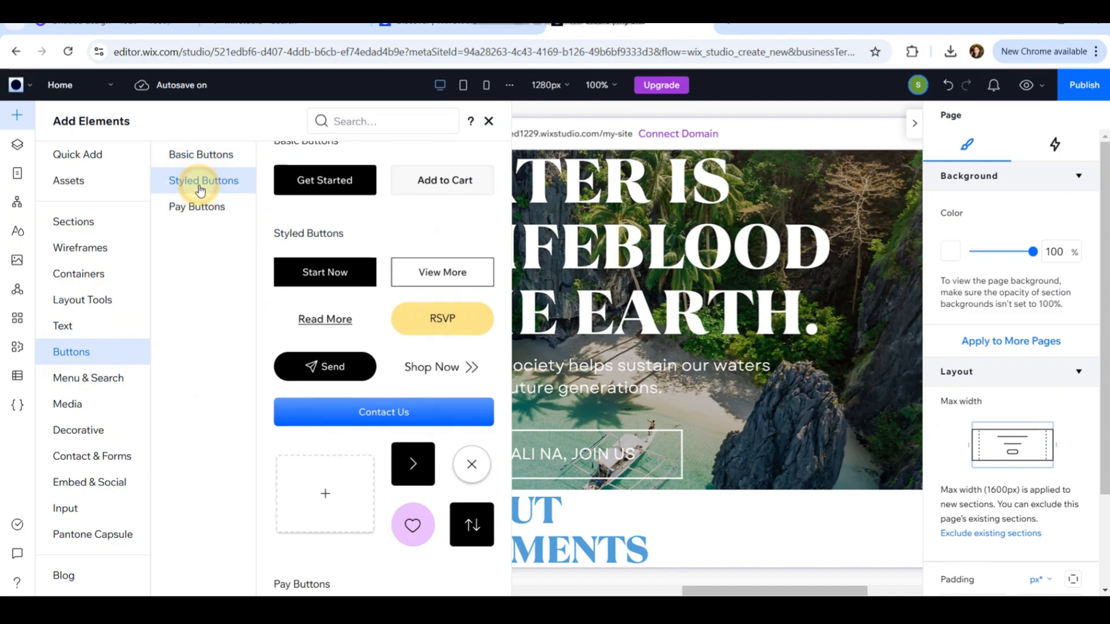
{"action": "left_click", "coordinate": [195, 208]}
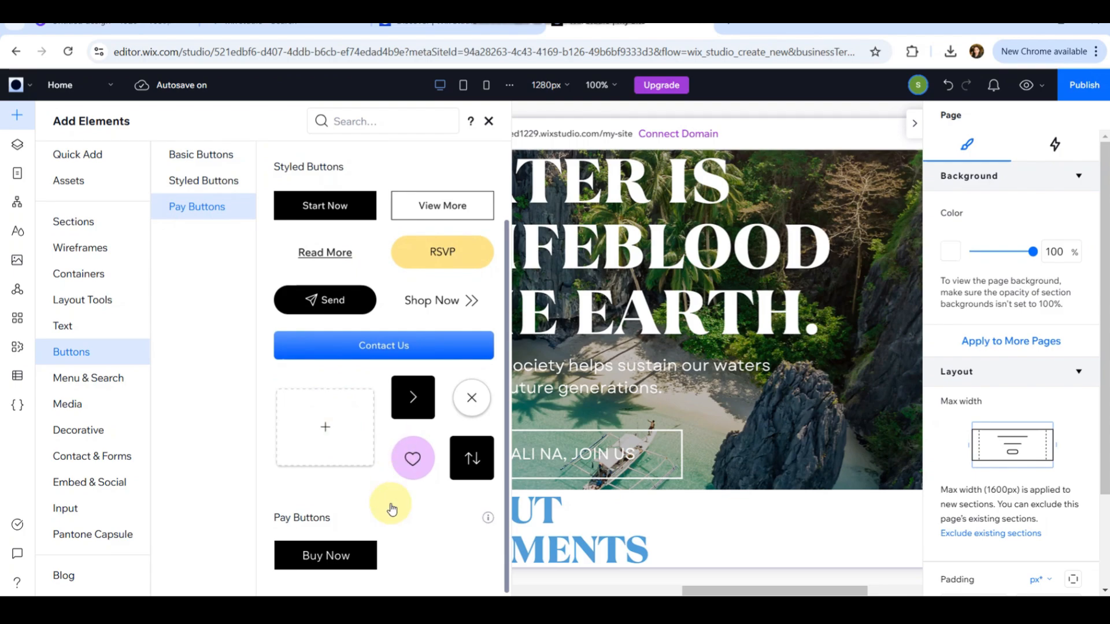
{"action": "scroll", "coordinate": [325, 389], "scroll_direction": "up", "scroll_amount": 2}
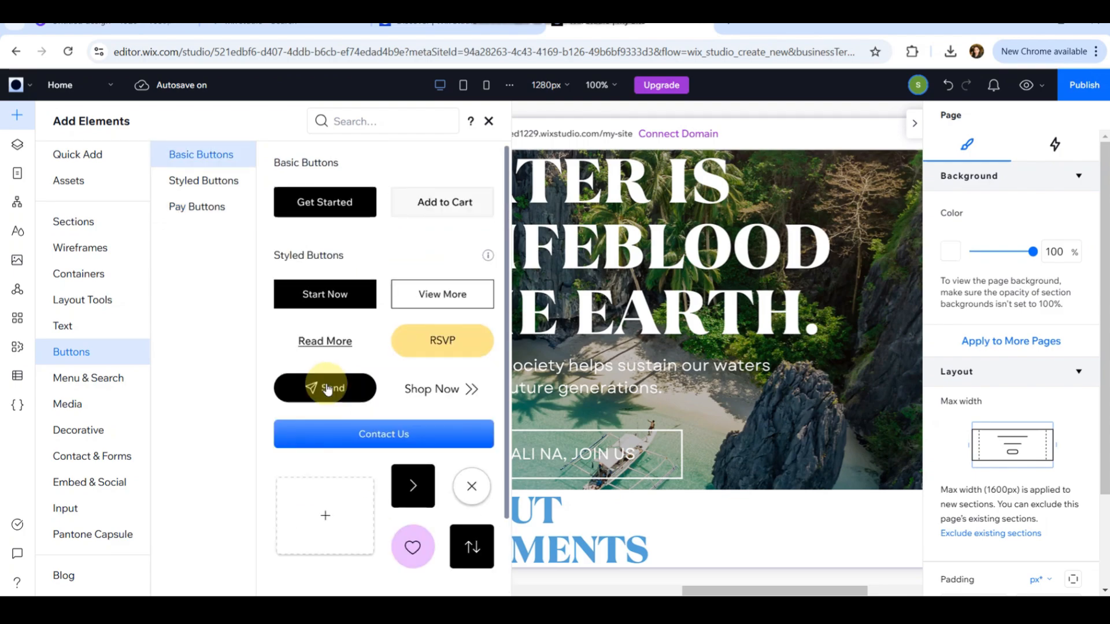
{"action": "left_click", "coordinate": [422, 293]}
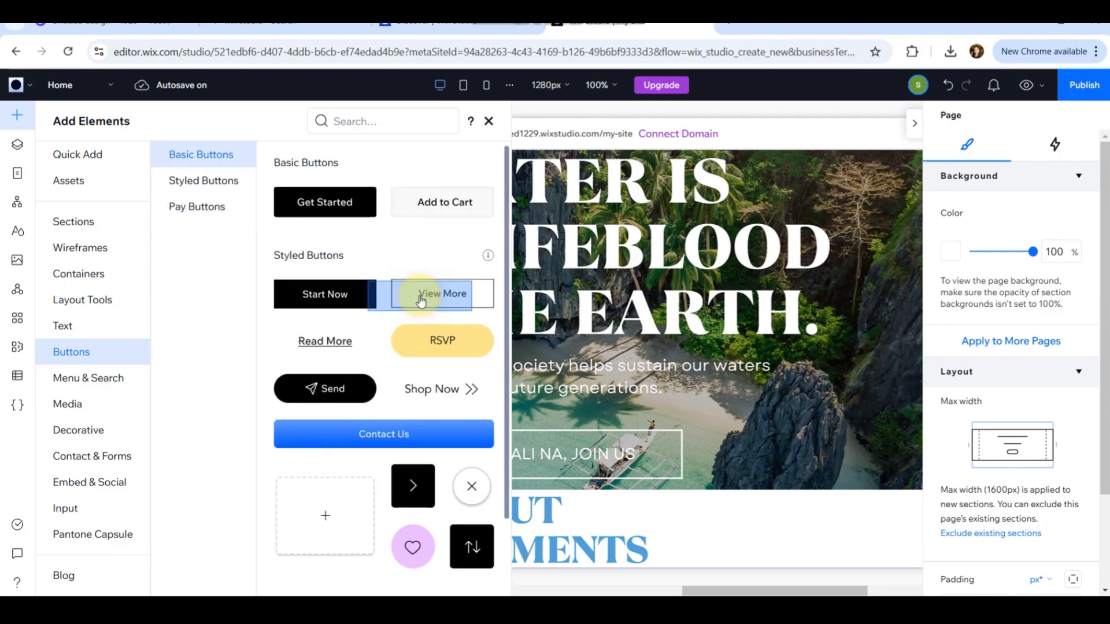
{"action": "left_click", "coordinate": [585, 365]}
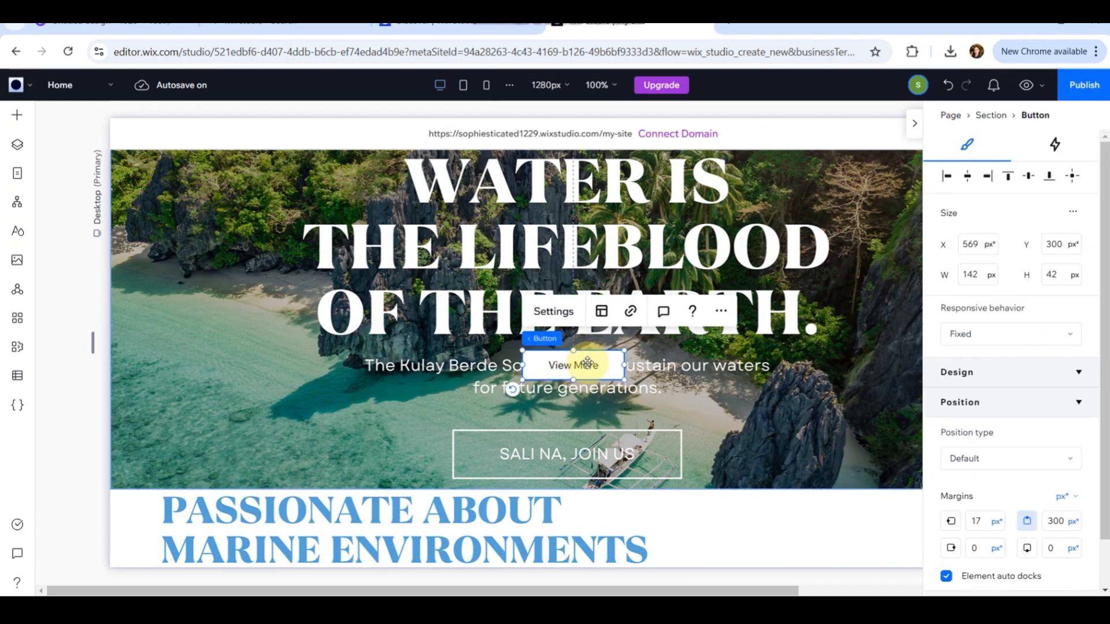
{"action": "left_click_drag", "start_coordinate": [588, 365], "coordinate": [570, 452]}
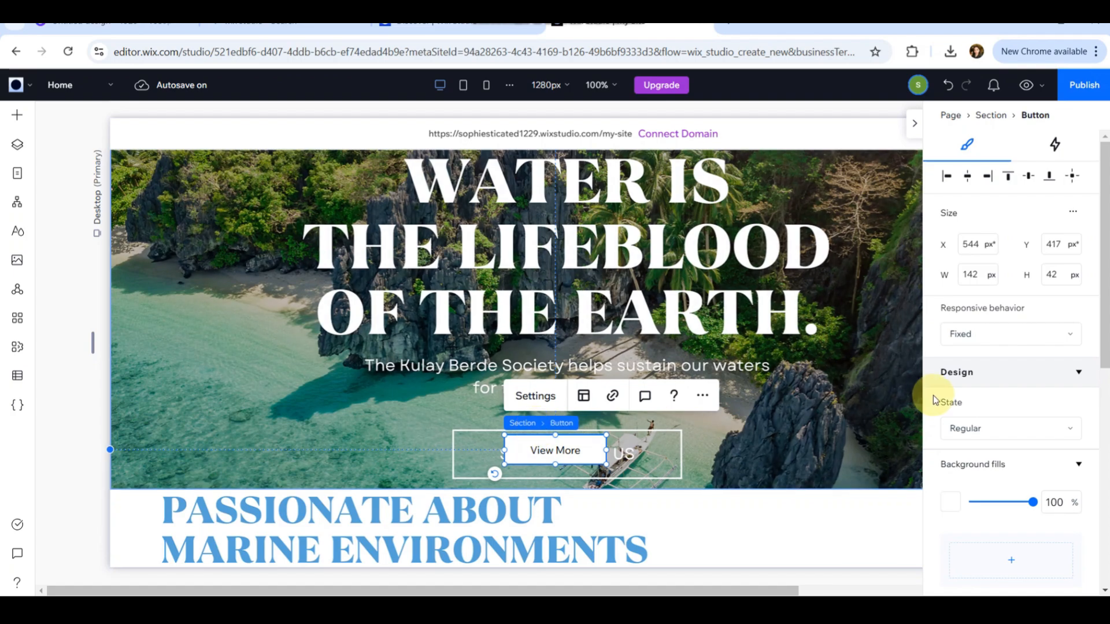
Set the button's regular-state background fill opacity to 0%.
{"action": "left_click", "coordinate": [1010, 429]}
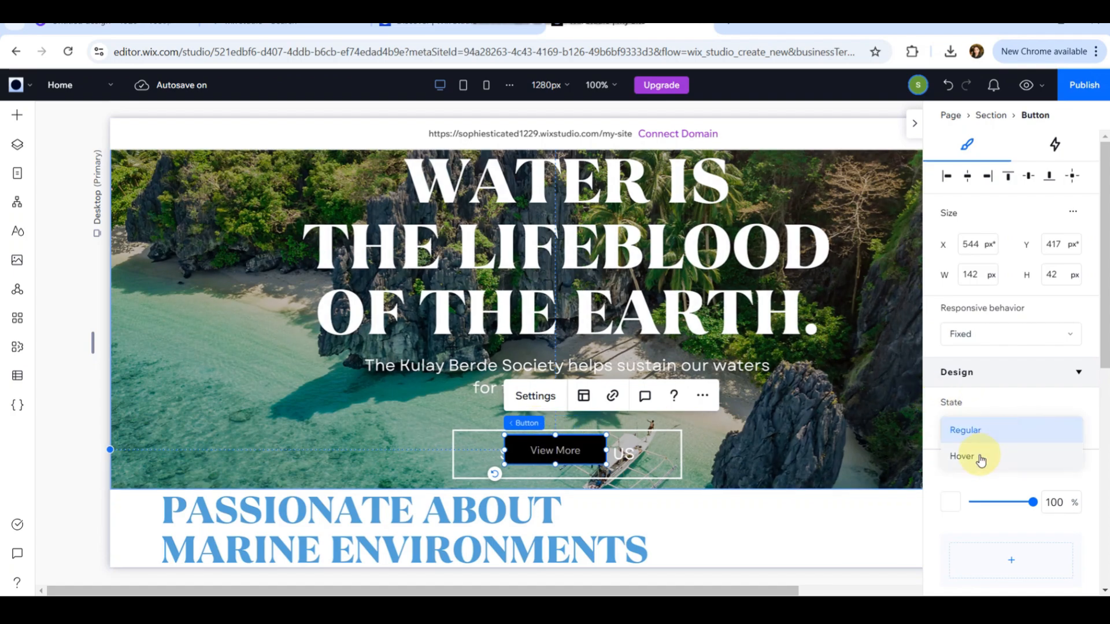
{"action": "left_click", "coordinate": [976, 458]}
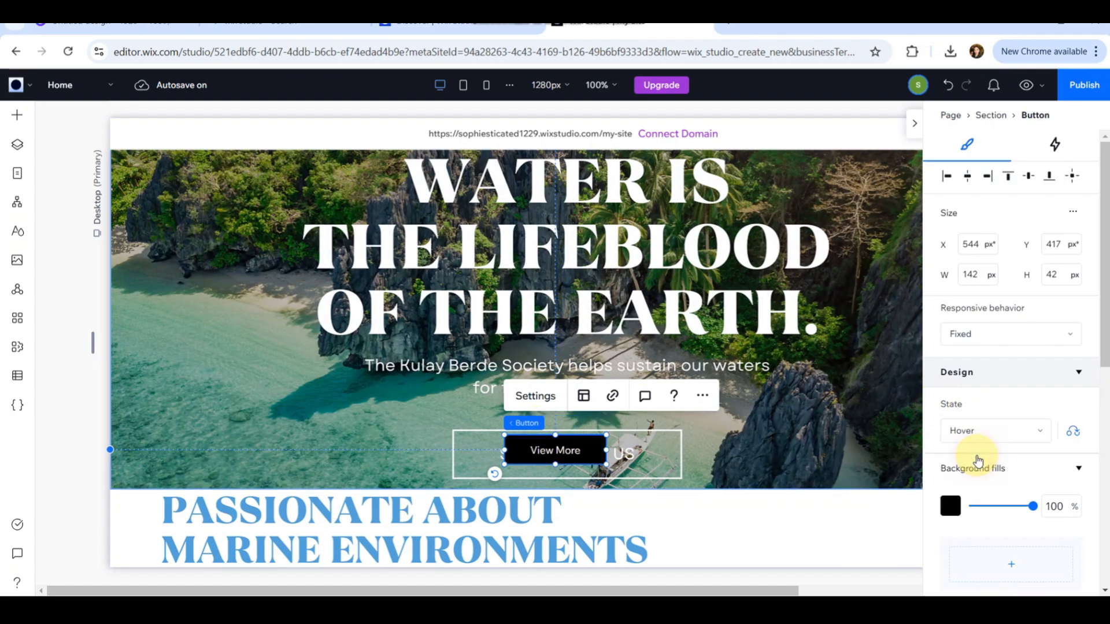
{"action": "left_click", "coordinate": [1007, 442]}
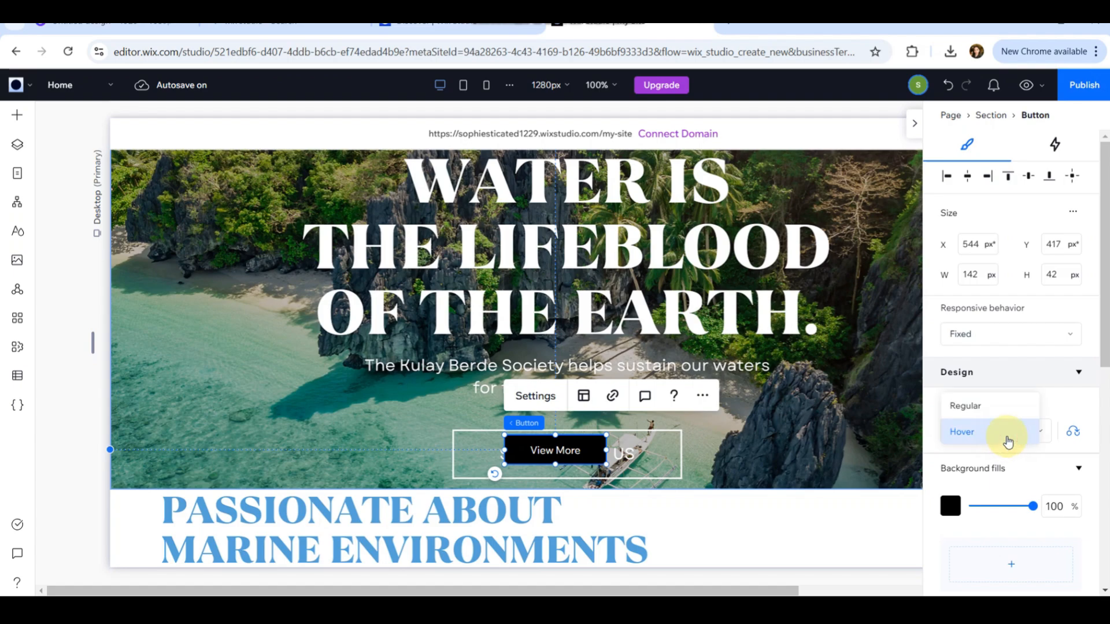
{"action": "left_click", "coordinate": [985, 407]}
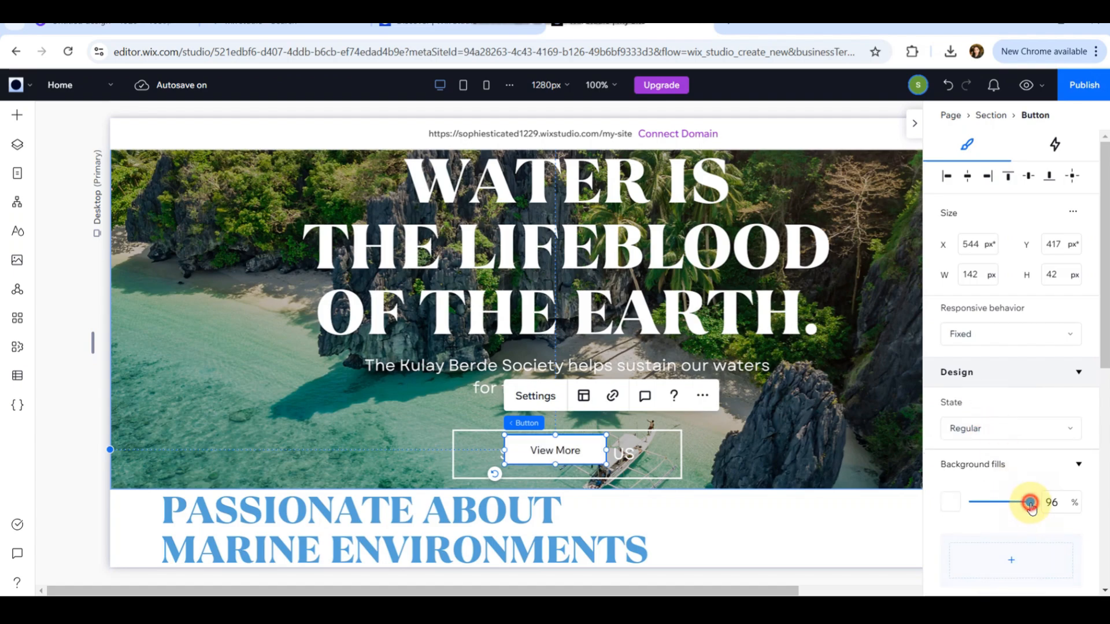
{"action": "left_click_drag", "start_coordinate": [1030, 504], "coordinate": [965, 504]}
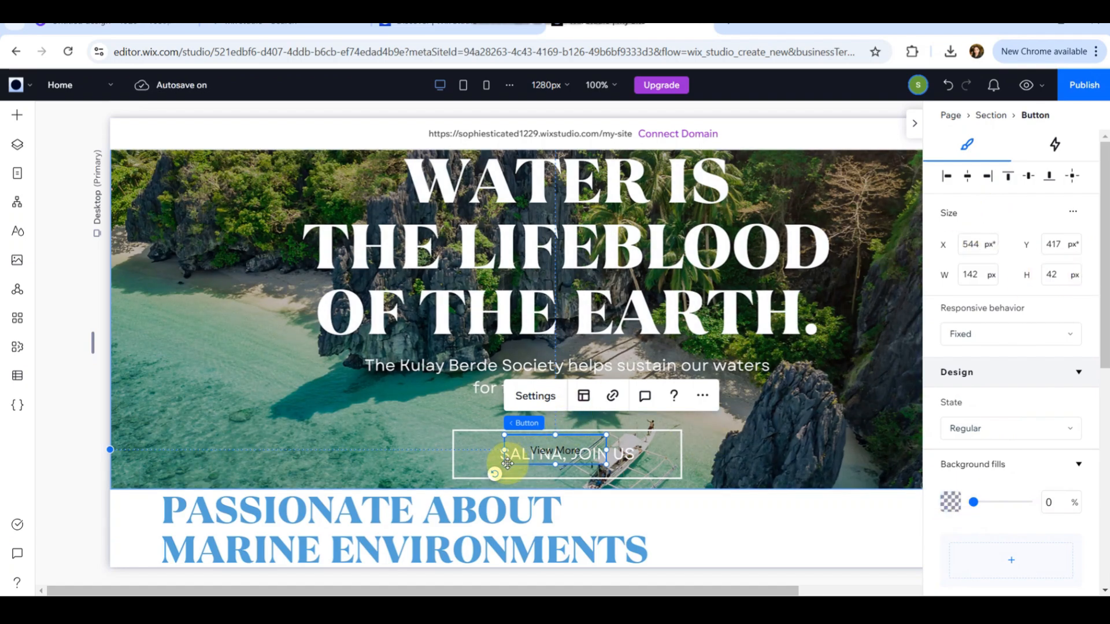
Resize the button to cover the SALI NA, JOIN US box, about 316 × 66 px.
{"action": "left_click_drag", "start_coordinate": [507, 464], "coordinate": [457, 475]}
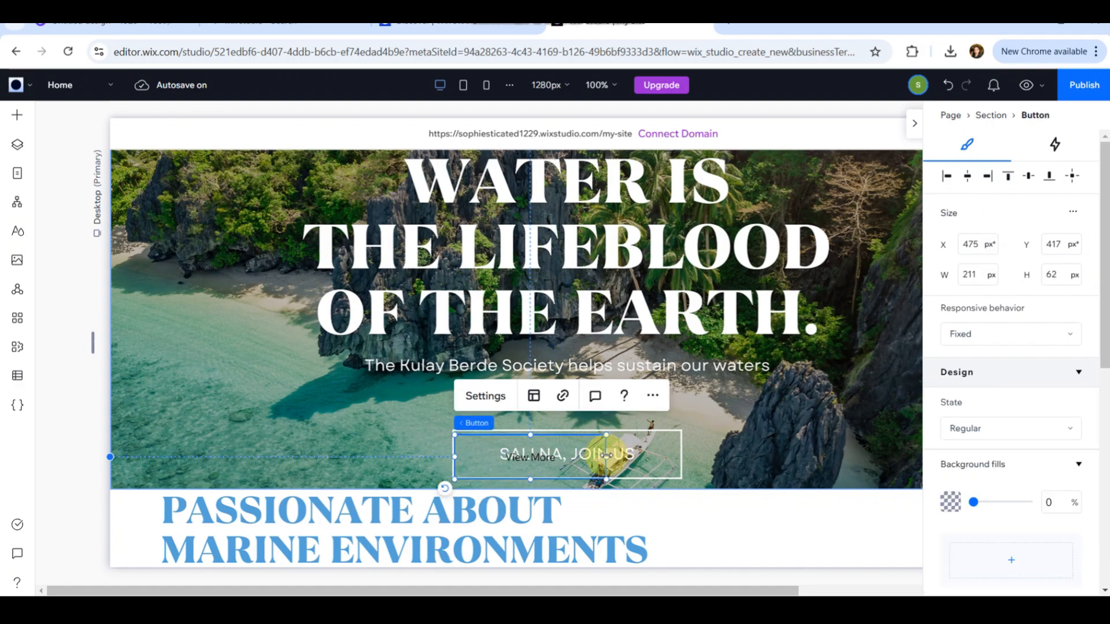
{"action": "left_click_drag", "start_coordinate": [606, 455], "coordinate": [682, 457]}
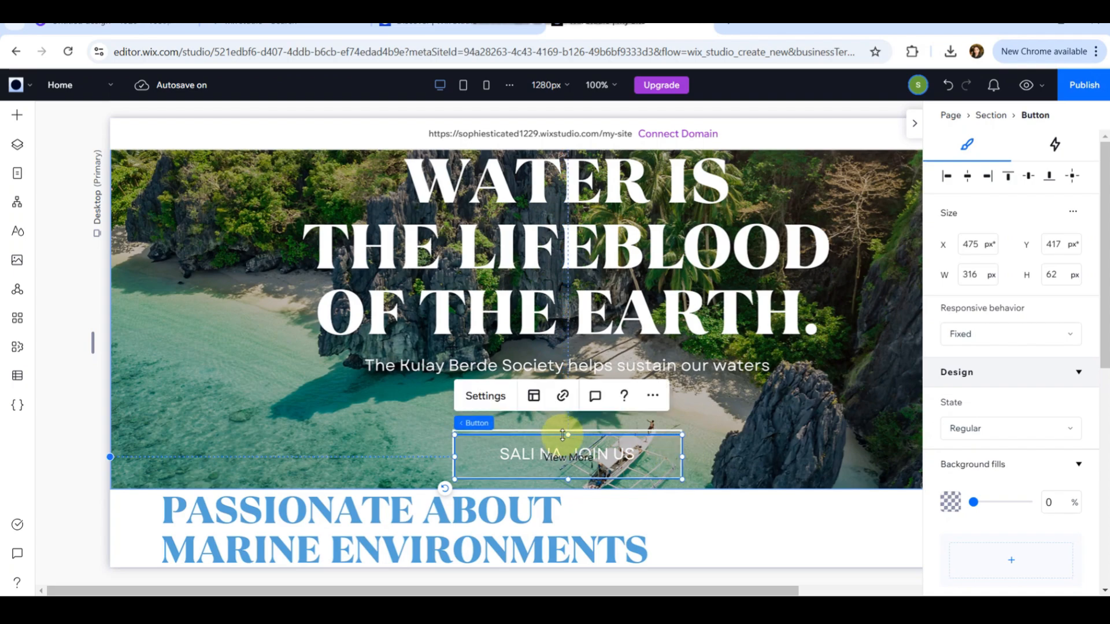
{"action": "left_click_drag", "start_coordinate": [567, 435], "coordinate": [570, 432]}
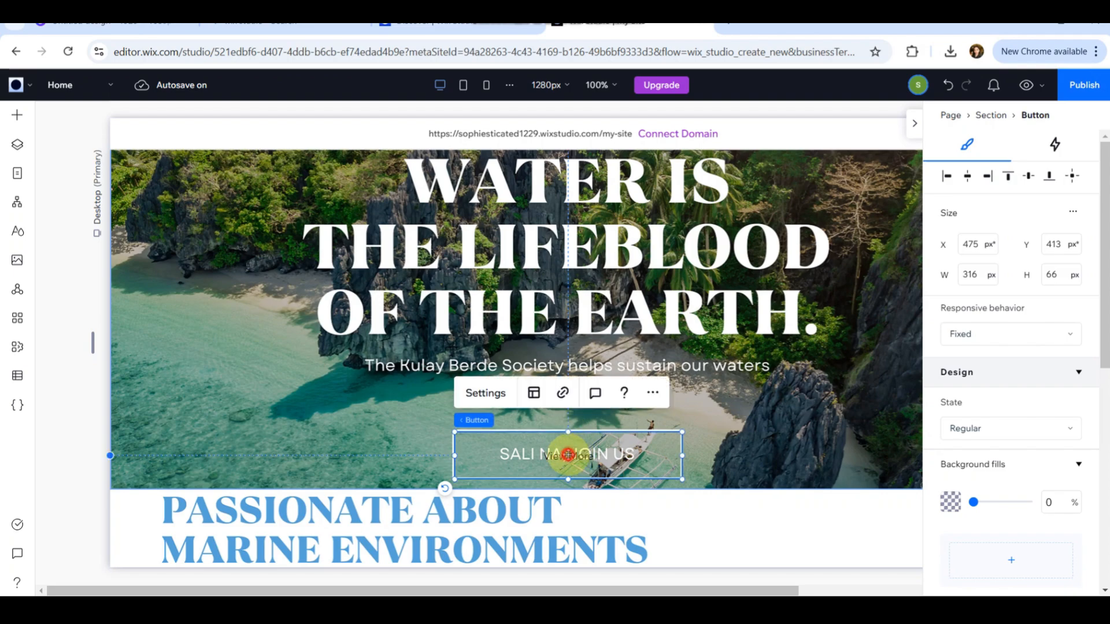
Clear the View More text from the button's settings so the button is invisible.
{"action": "double_click", "coordinate": [588, 452]}
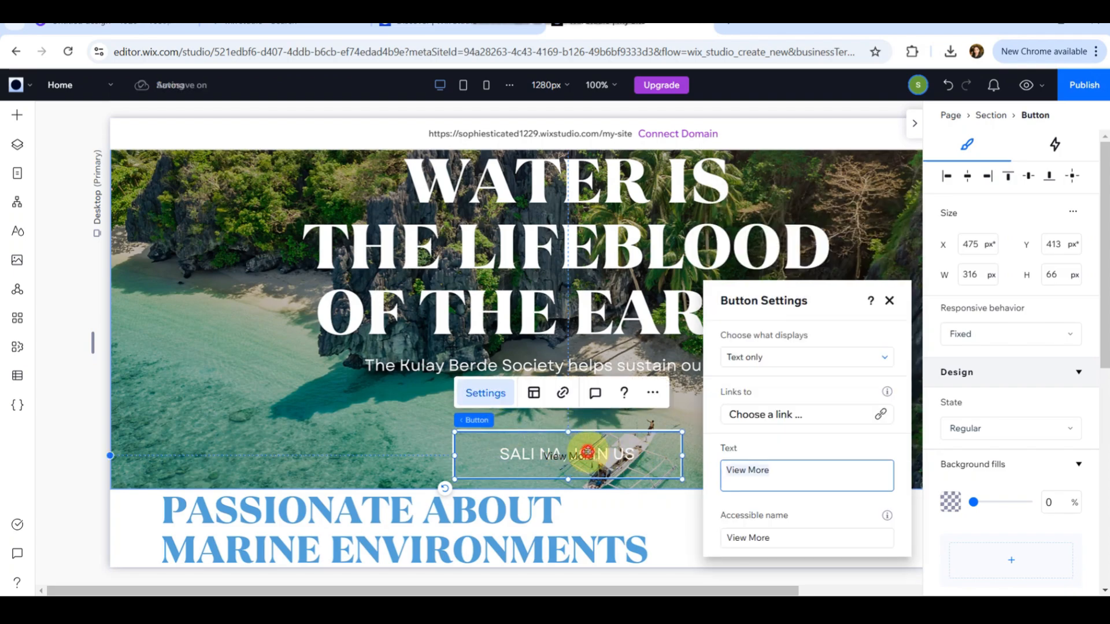
{"action": "left_click", "coordinate": [588, 452]}
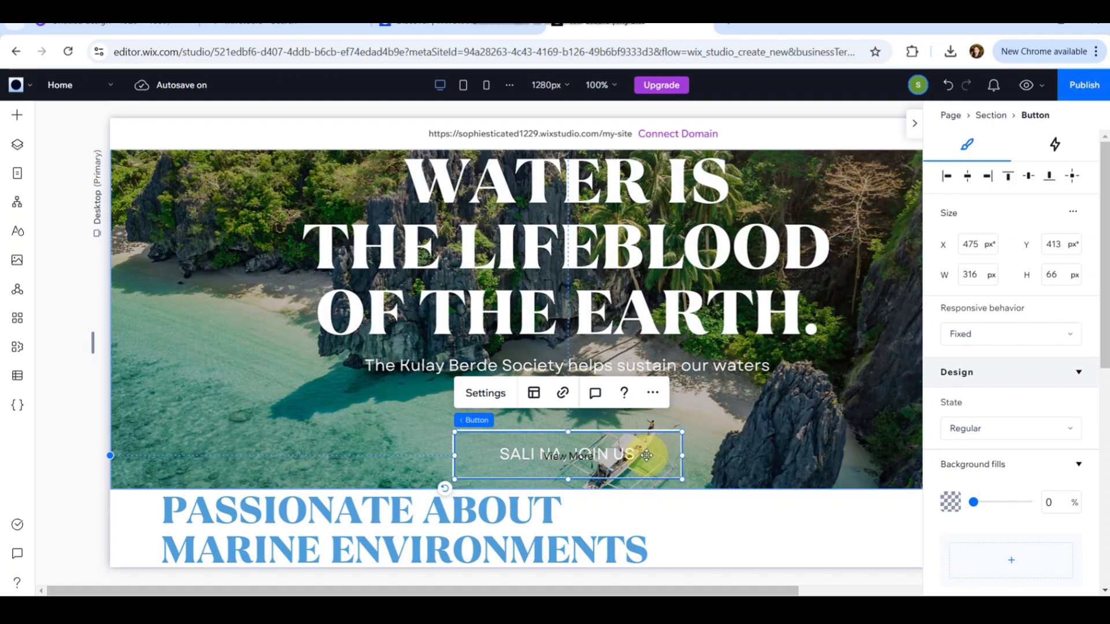
{"action": "left_click", "coordinate": [596, 455]}
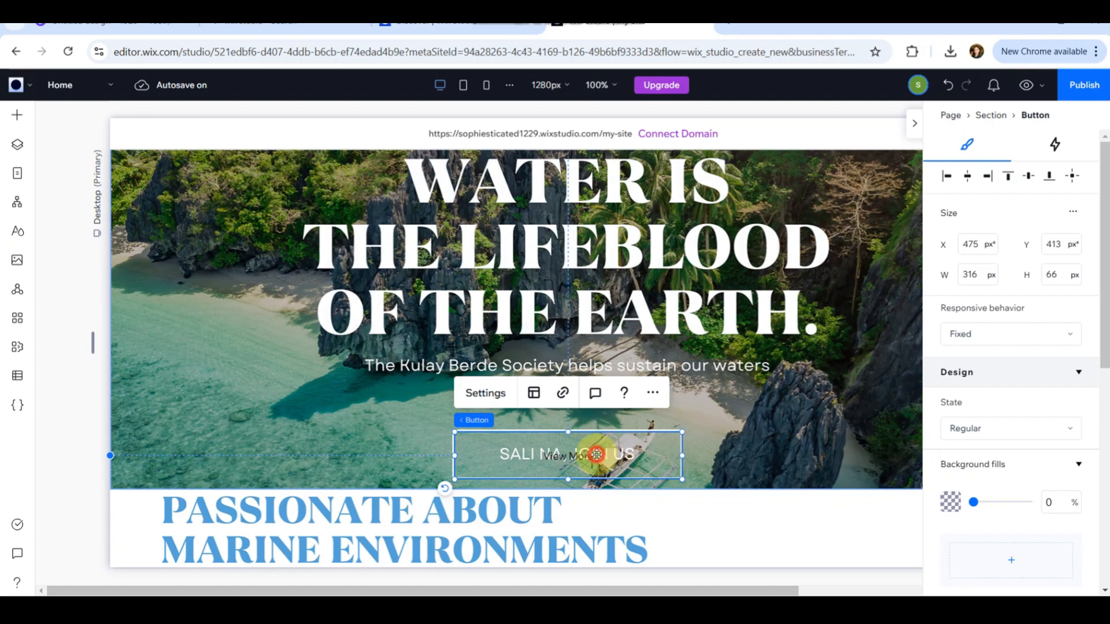
{"action": "double_click", "coordinate": [596, 455]}
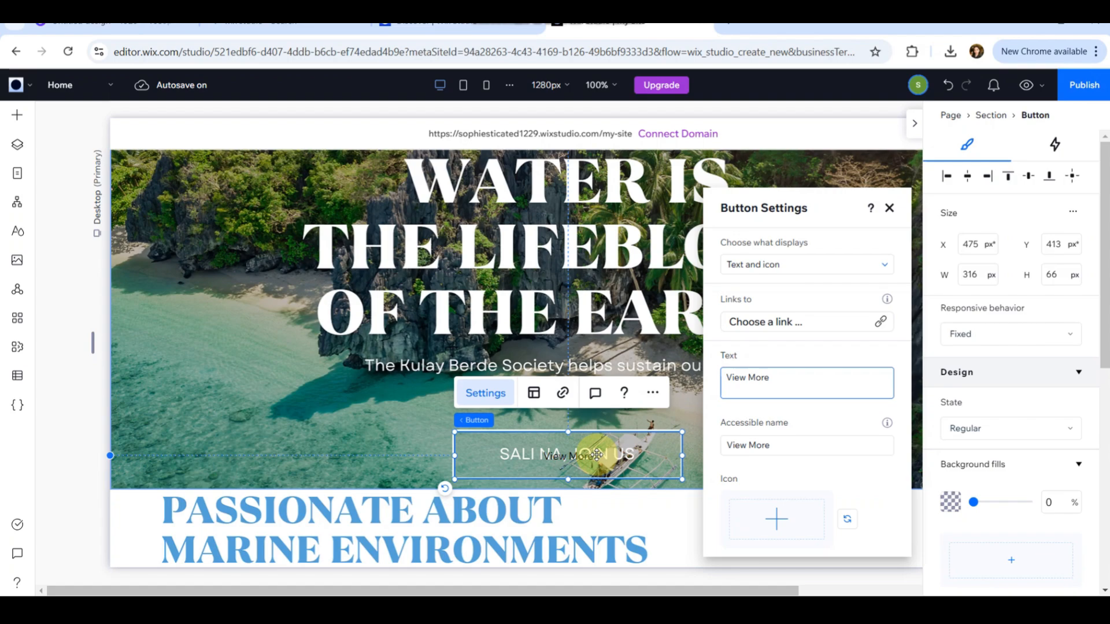
{"action": "left_click", "coordinate": [801, 374]}
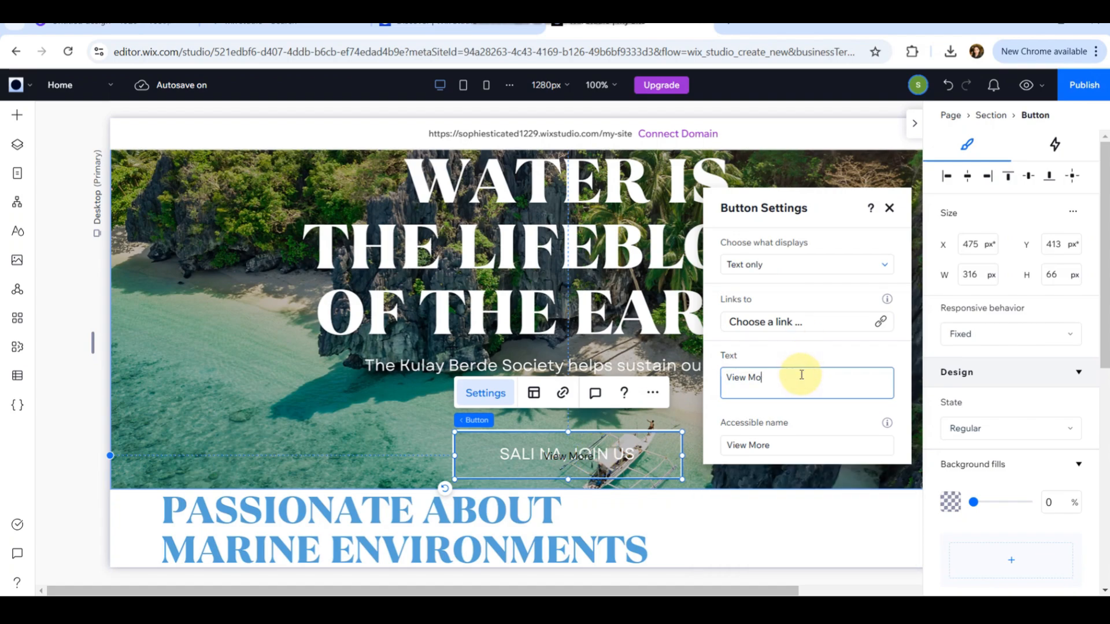
{"action": "left_click", "coordinate": [362, 411]}
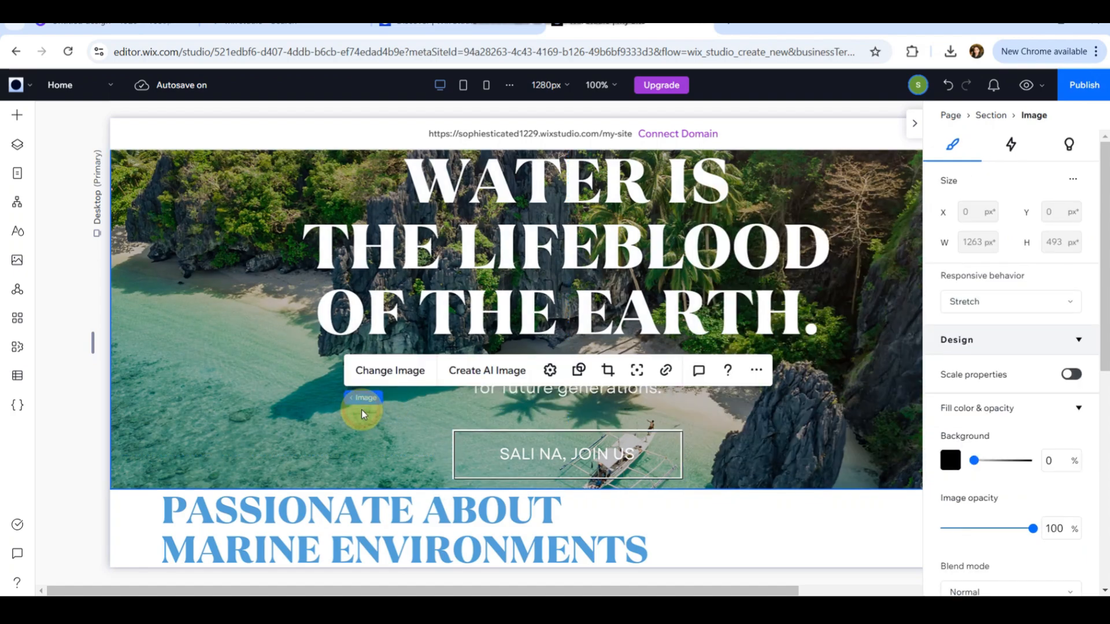
{"action": "left_click", "coordinate": [667, 446]}
{"action": "key", "text": "Left"}
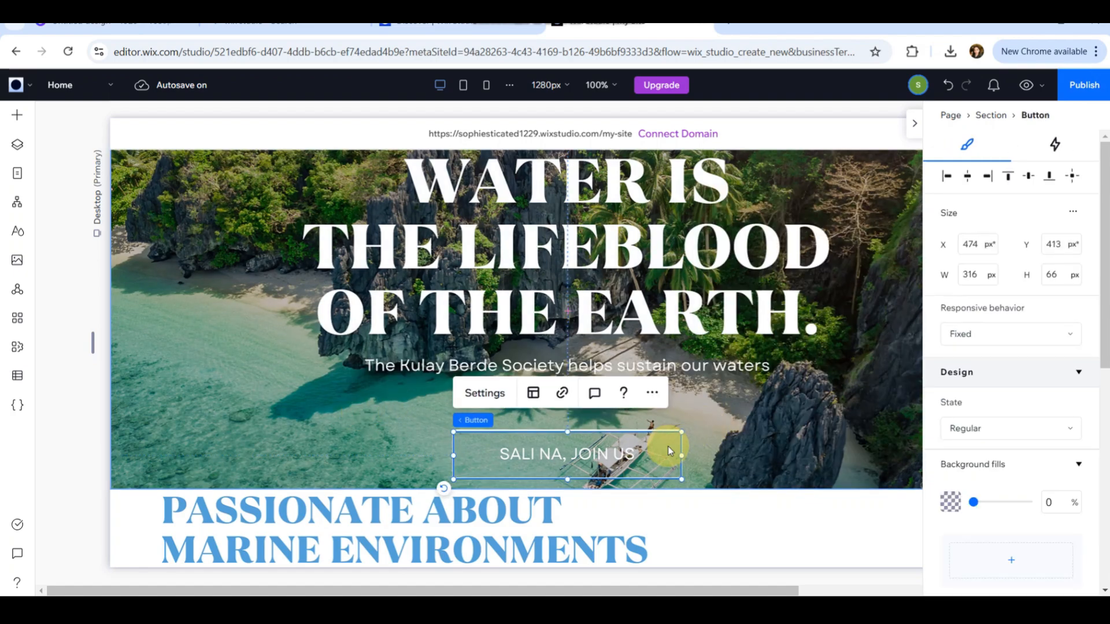
{"action": "key", "text": "Right"}
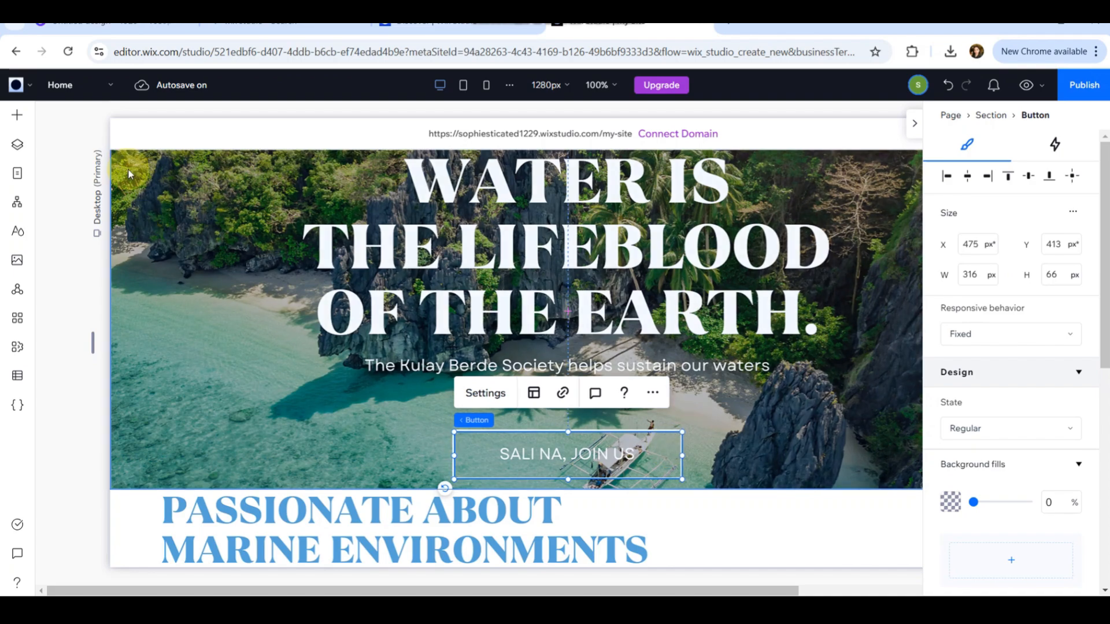
Search the add-elements panel for link elements, then close the panel.
{"action": "left_click", "coordinate": [26, 115]}
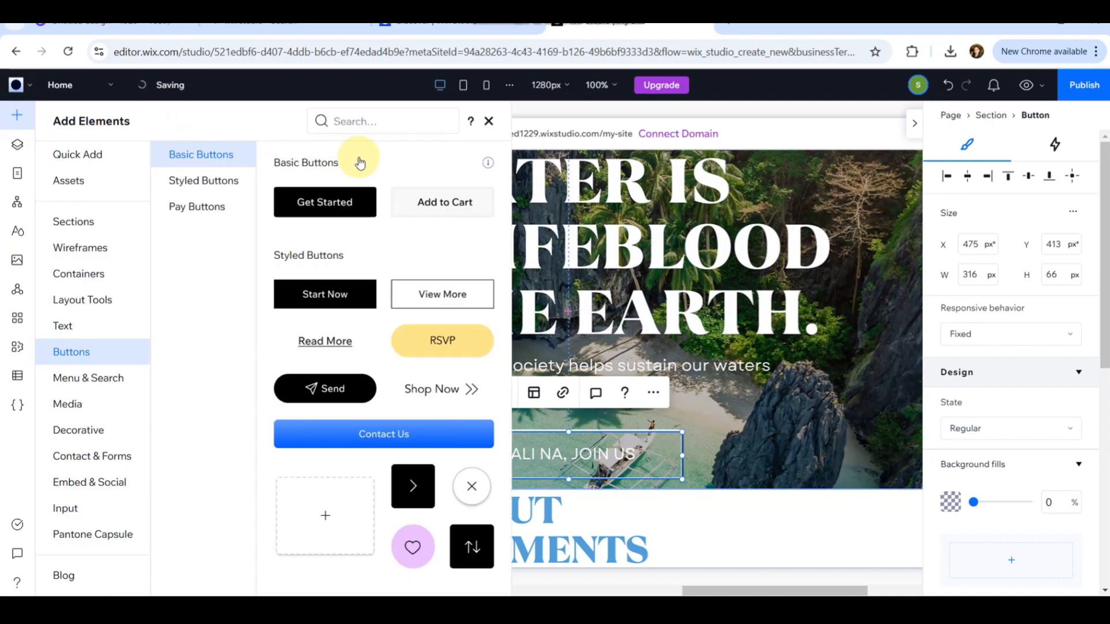
{"action": "left_click", "coordinate": [323, 120]}
{"action": "type", "text": "link"}
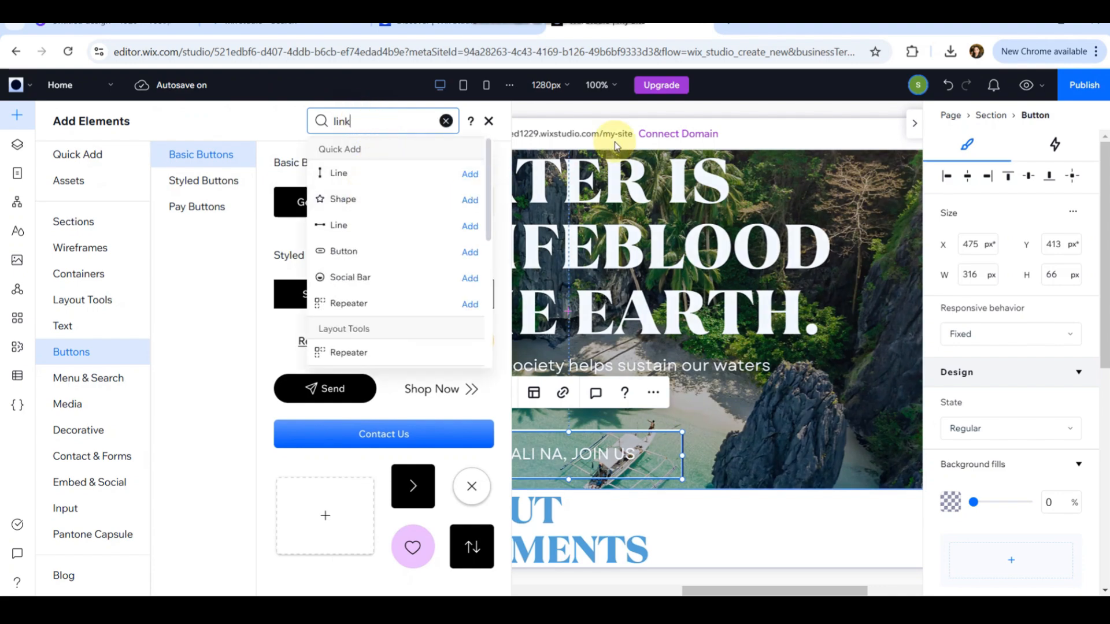
{"action": "left_click", "coordinate": [760, 109]}
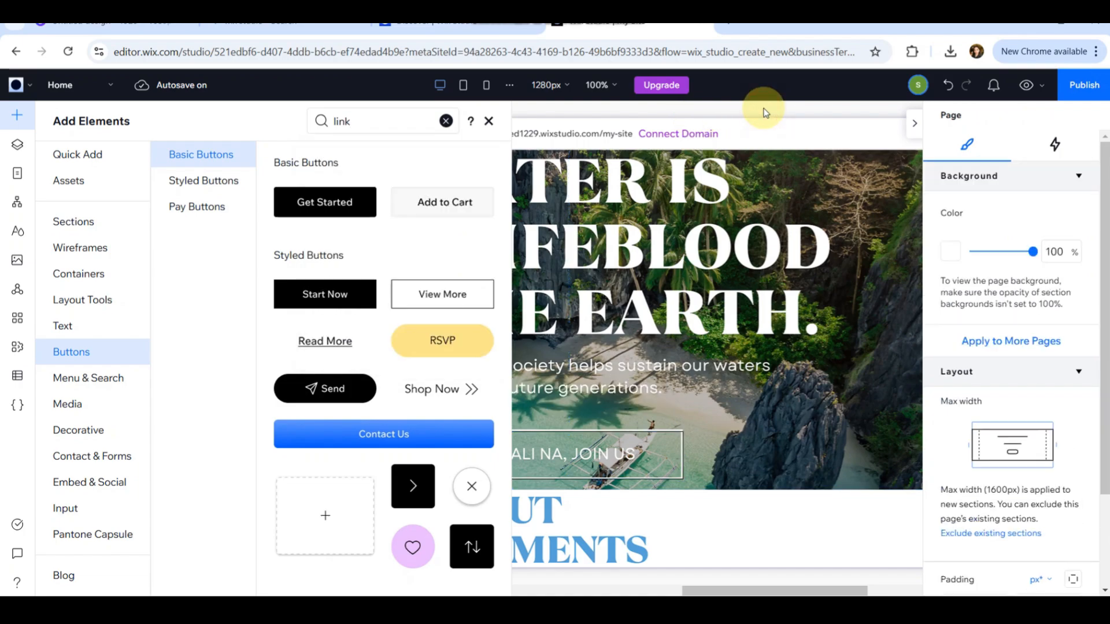
{"action": "left_click", "coordinate": [484, 121]}
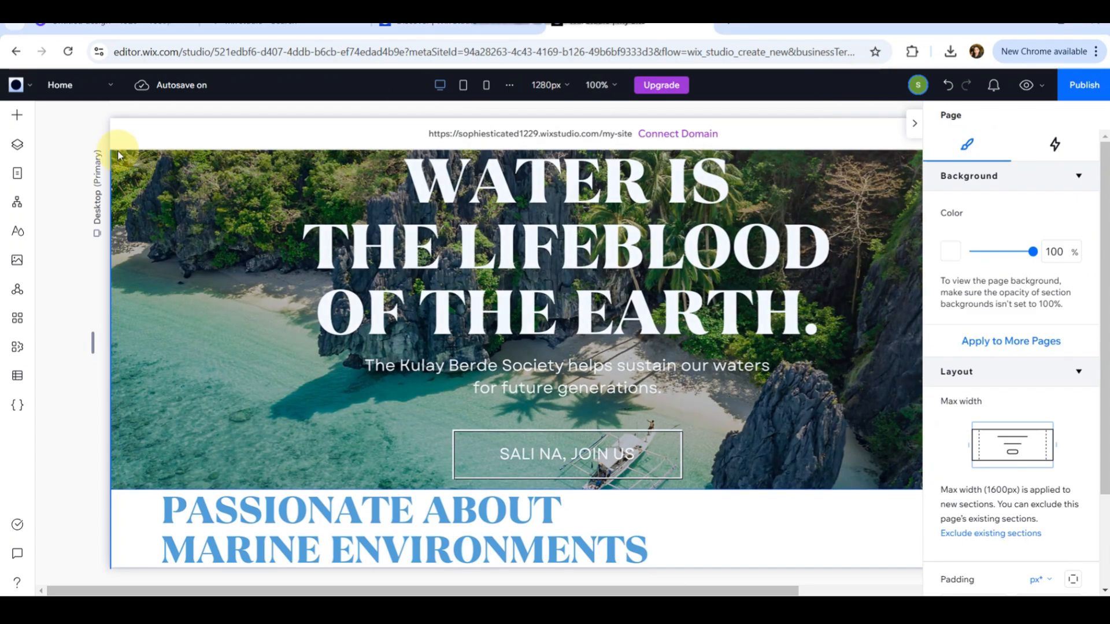
Browse the add-elements, business apps and App Market panels, then close them.
{"action": "left_click", "coordinate": [20, 116]}
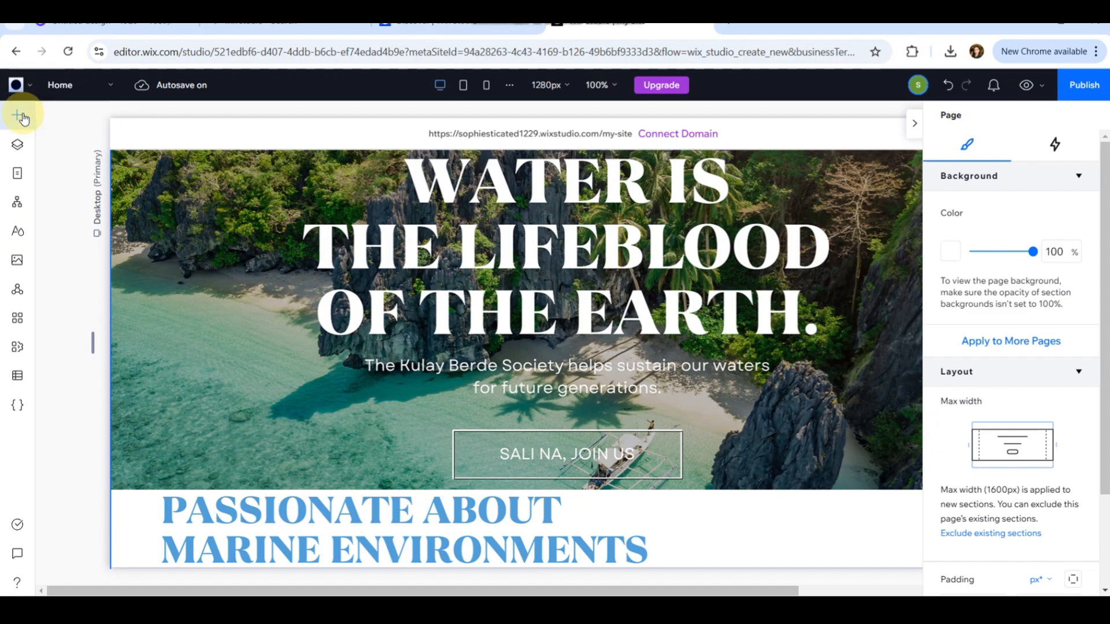
{"action": "left_click", "coordinate": [17, 346]}
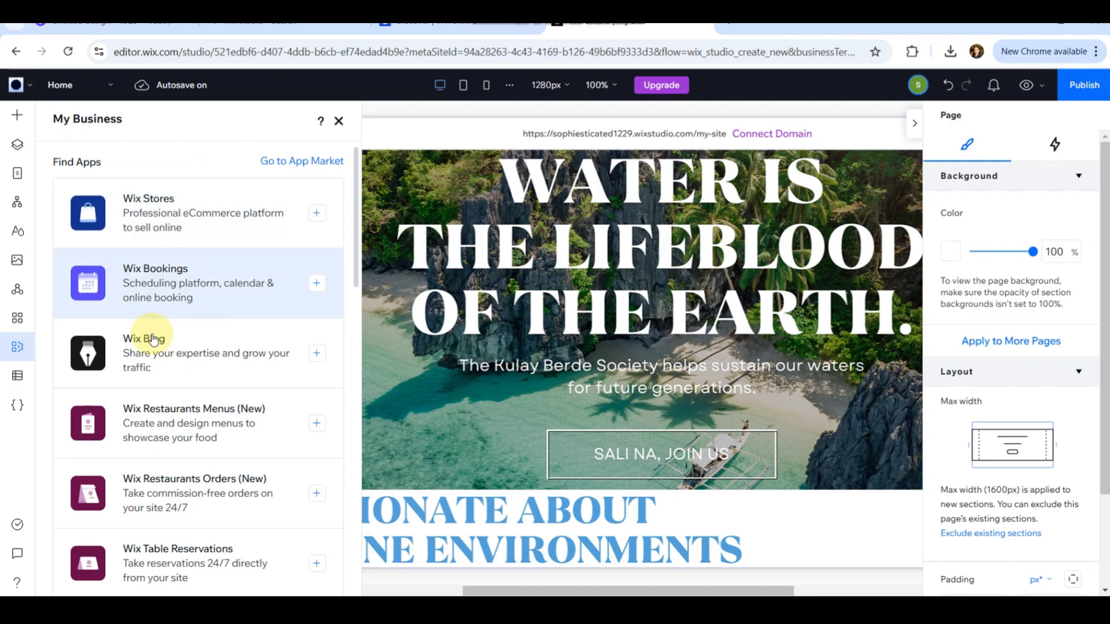
{"action": "scroll", "coordinate": [150, 358], "scroll_direction": "down", "scroll_amount": 5}
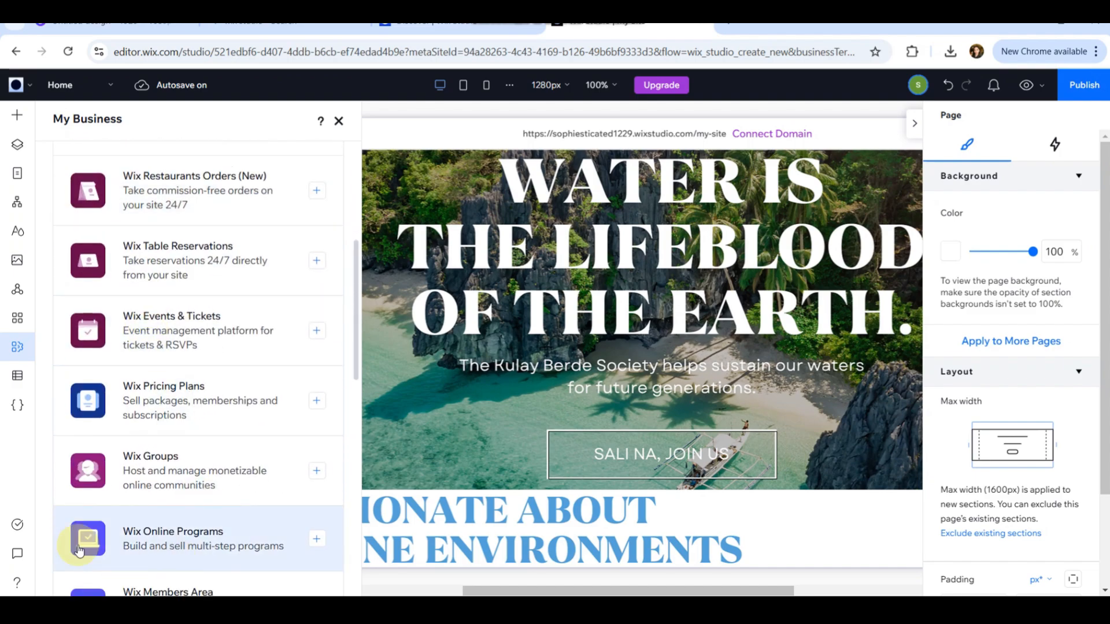
{"action": "scroll", "coordinate": [179, 352], "scroll_direction": "down", "scroll_amount": 4}
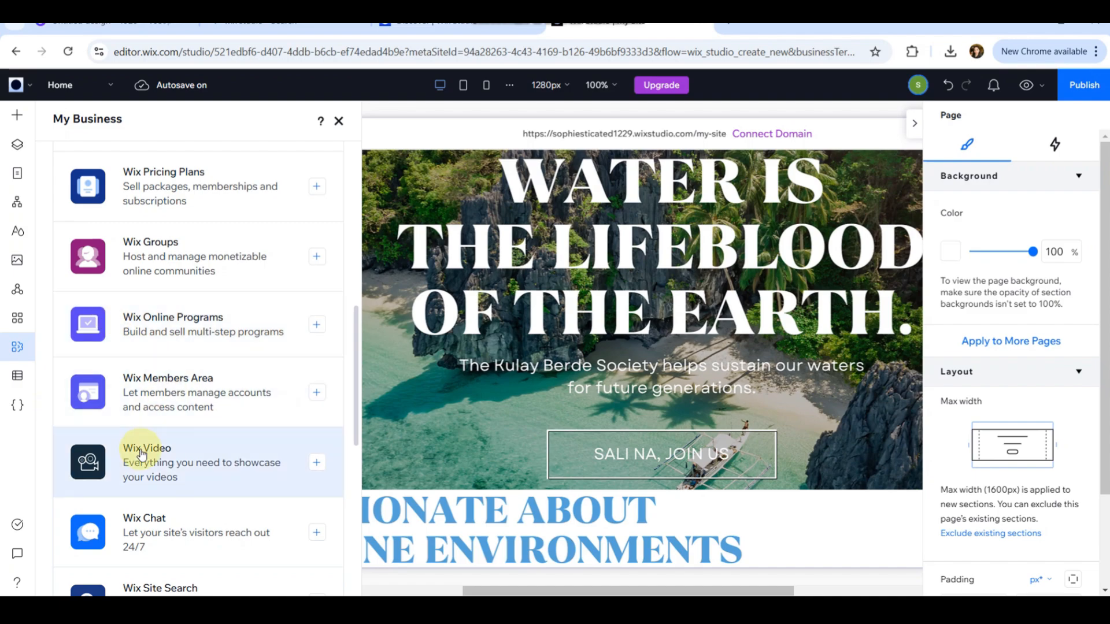
{"action": "scroll", "coordinate": [153, 451], "scroll_direction": "down", "scroll_amount": 5}
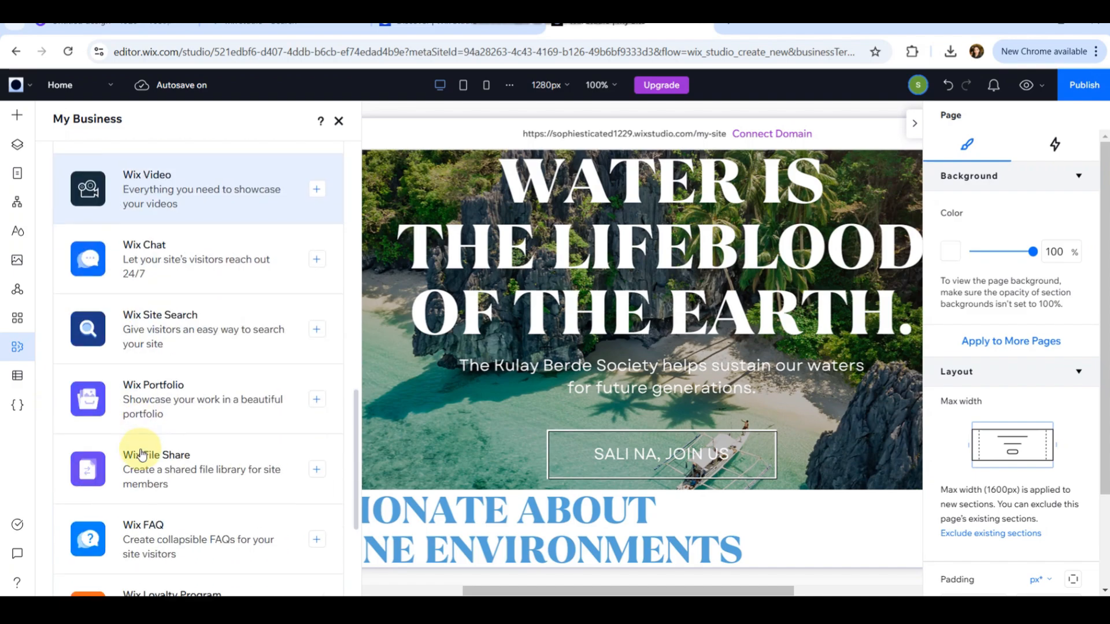
{"action": "left_click", "coordinate": [17, 317]}
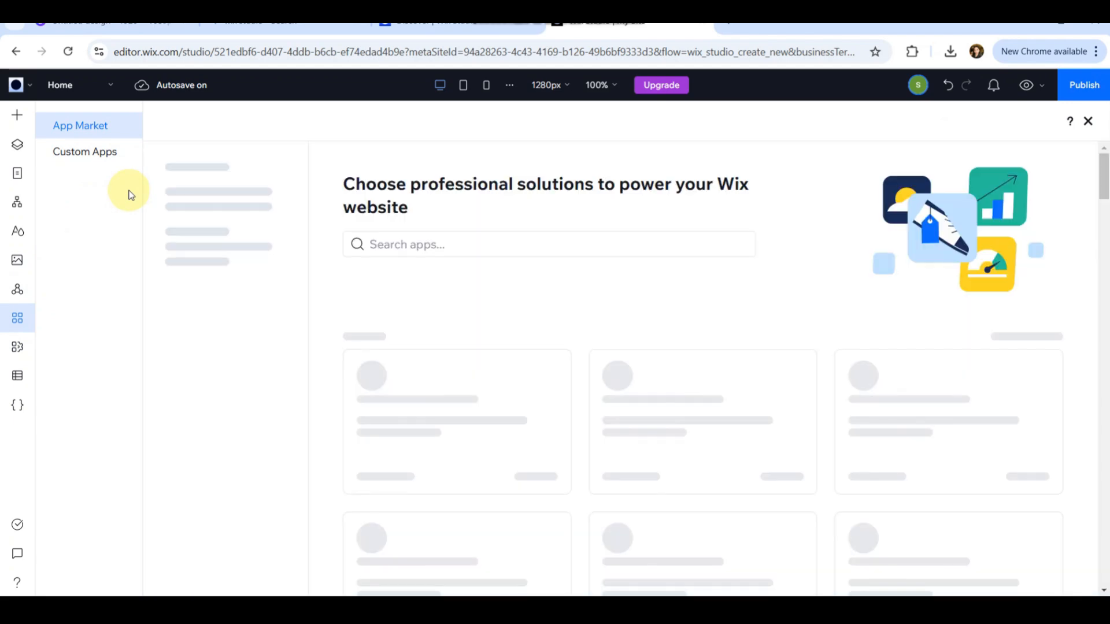
{"action": "mouse_move", "coordinate": [275, 319]}
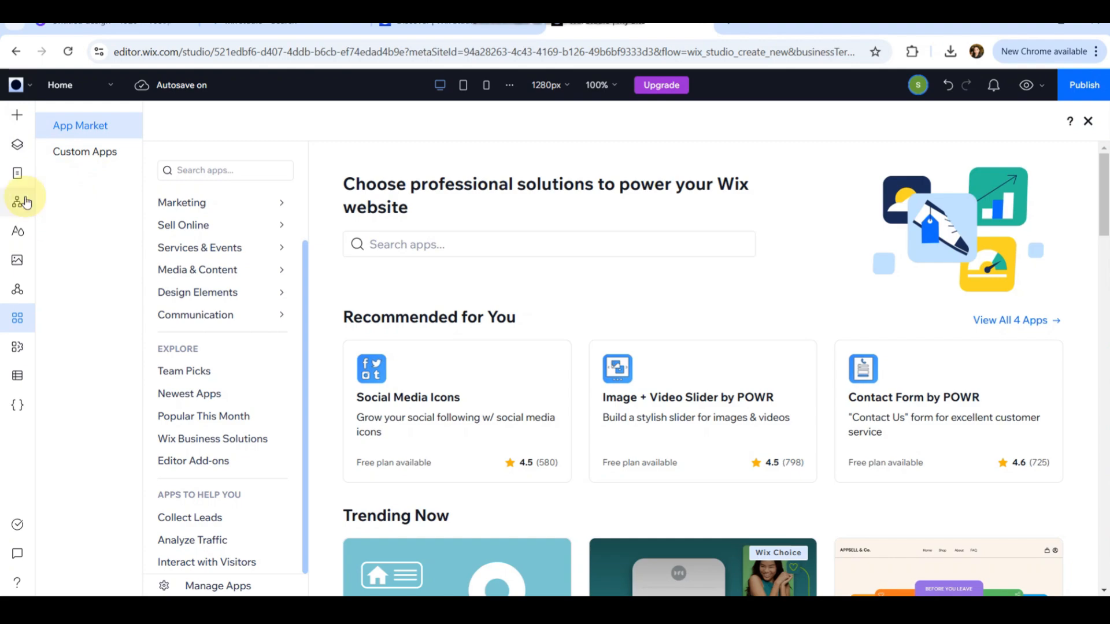
{"action": "left_click", "coordinate": [17, 116]}
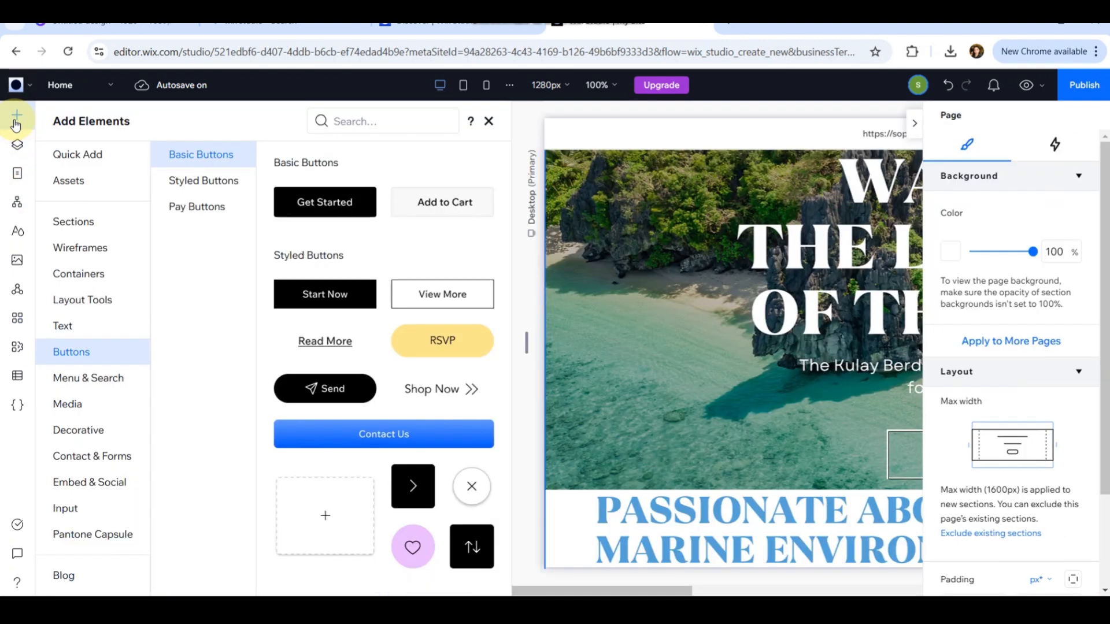
{"action": "left_click", "coordinate": [489, 121]}
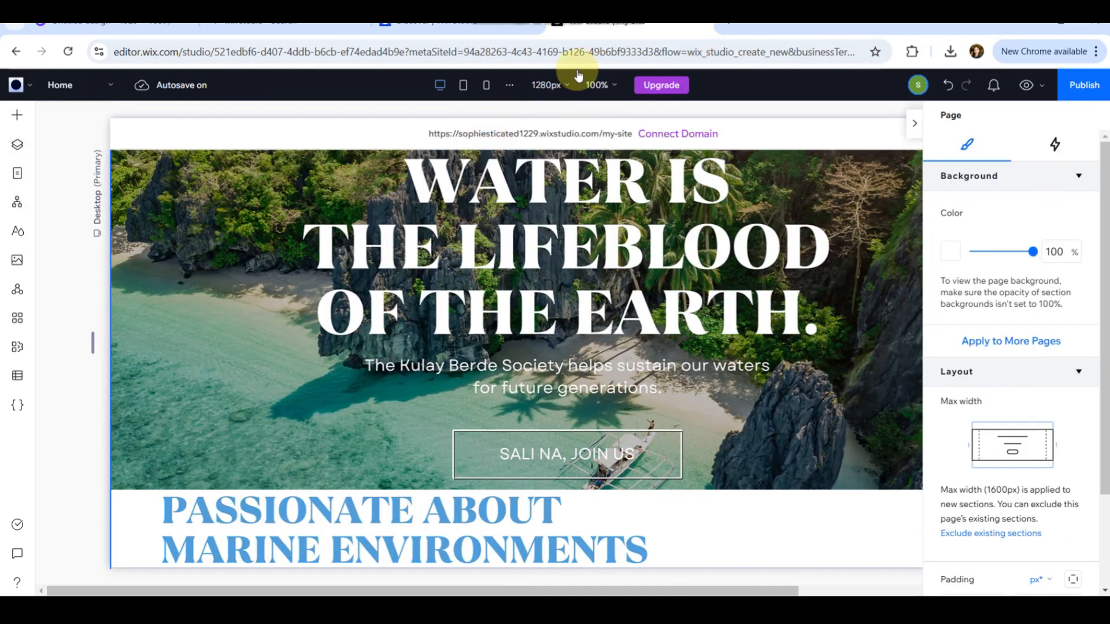
Switch to the mobile view and delete the transparent button over the hero section from all breakpoints.
{"action": "left_click", "coordinate": [479, 87]}
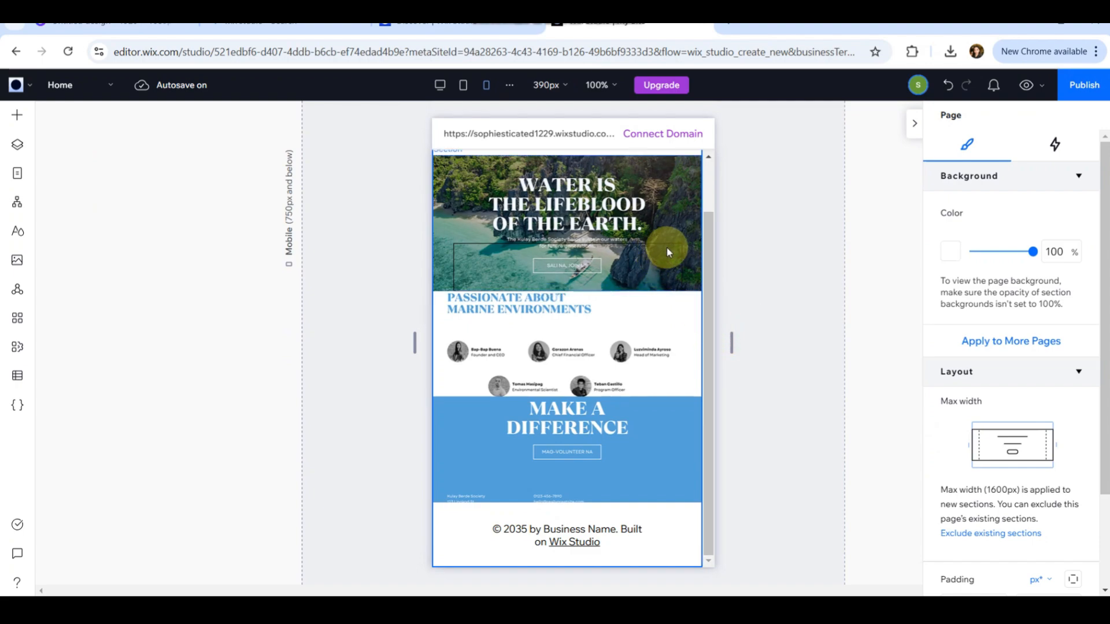
{"action": "left_click_drag", "start_coordinate": [706, 265], "coordinate": [710, 198]}
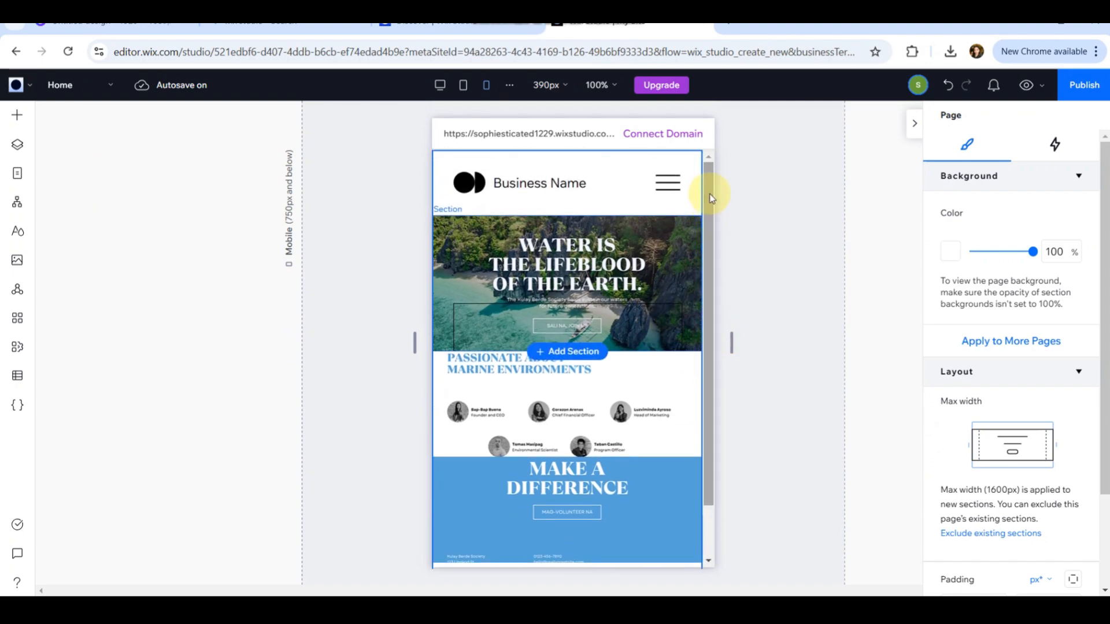
{"action": "left_click", "coordinate": [672, 315]}
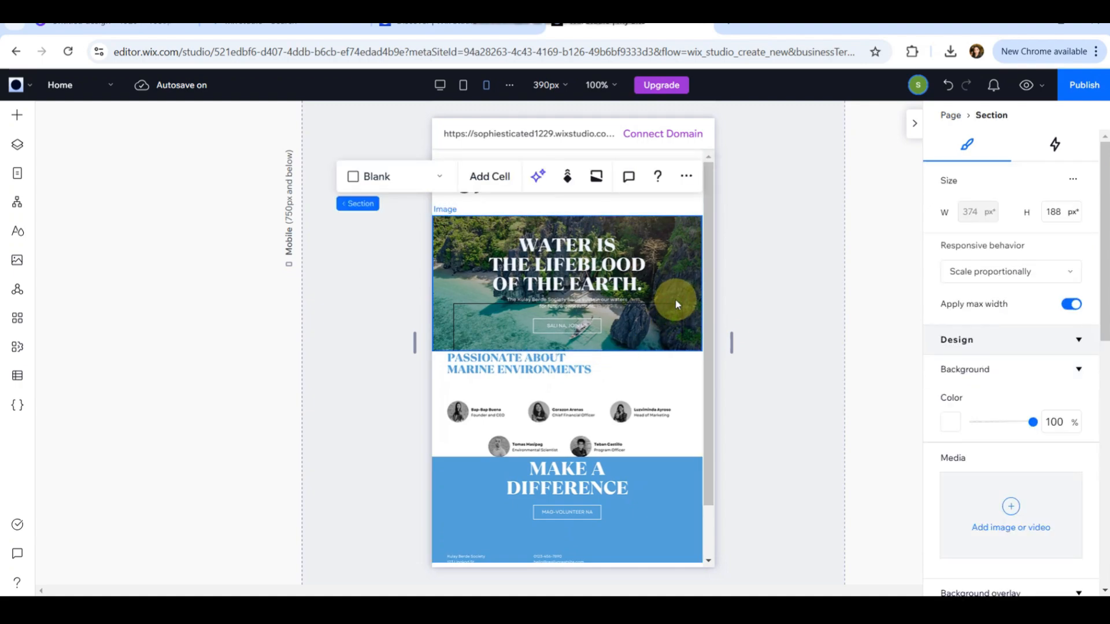
{"action": "left_click", "coordinate": [674, 304]}
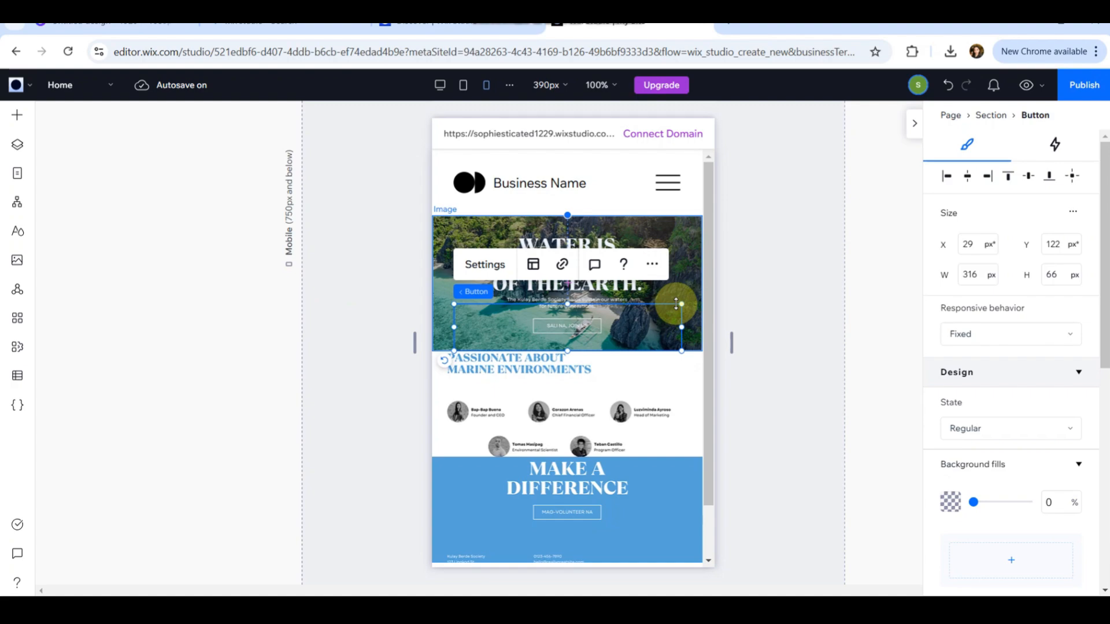
{"action": "key", "text": "Delete"}
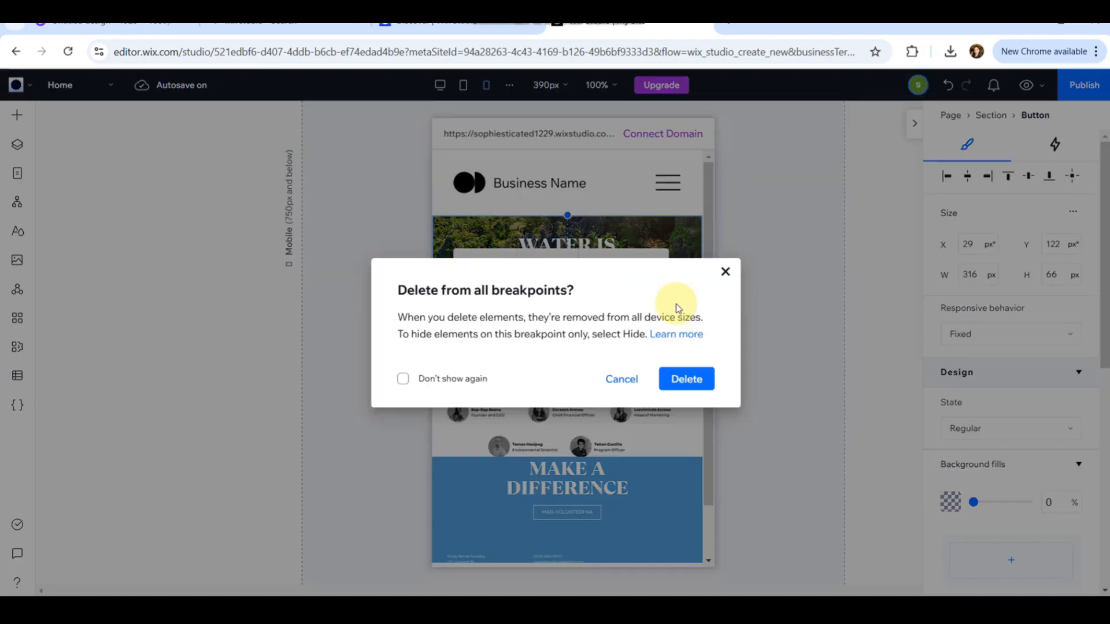
{"action": "left_click", "coordinate": [682, 379]}
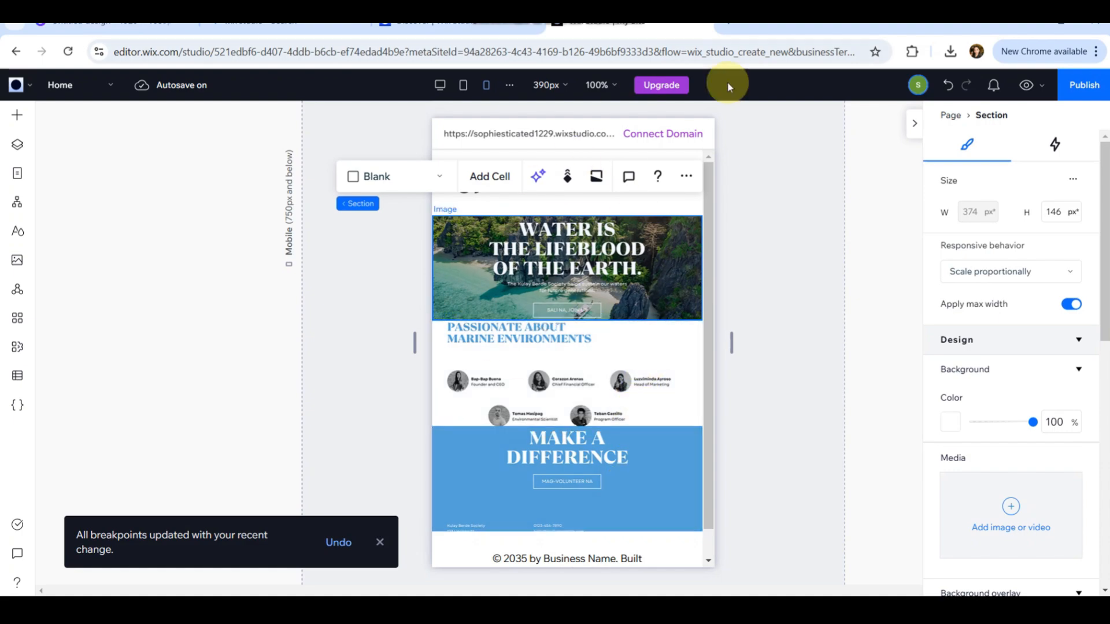
Publish the site on the free Wix Studio domain with the site path canva.
{"action": "left_click", "coordinate": [1036, 86]}
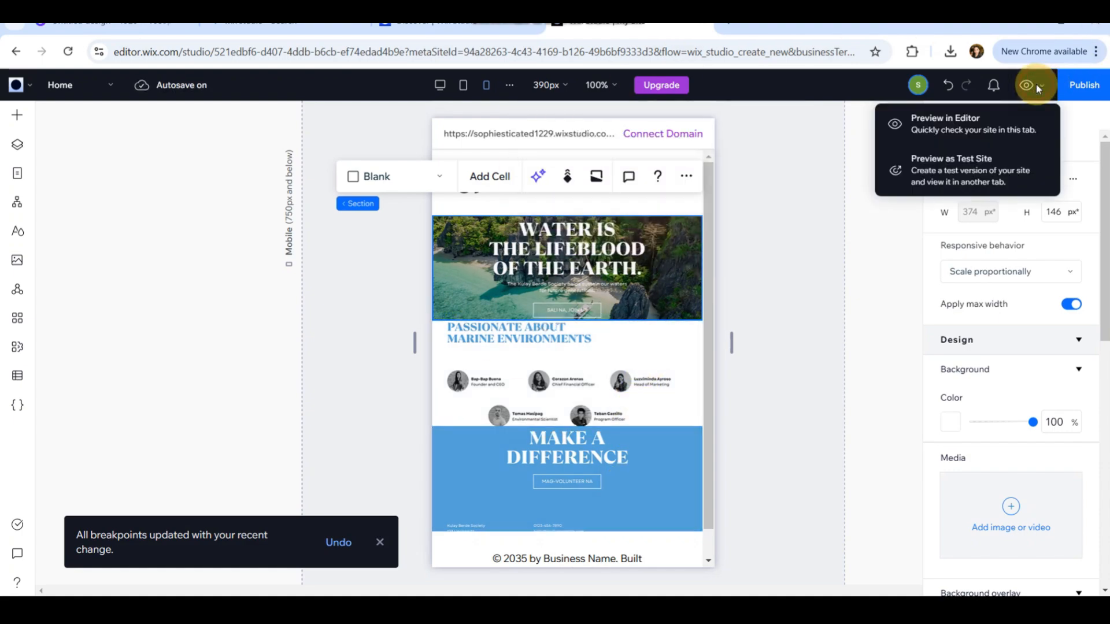
{"action": "left_click", "coordinate": [1083, 87]}
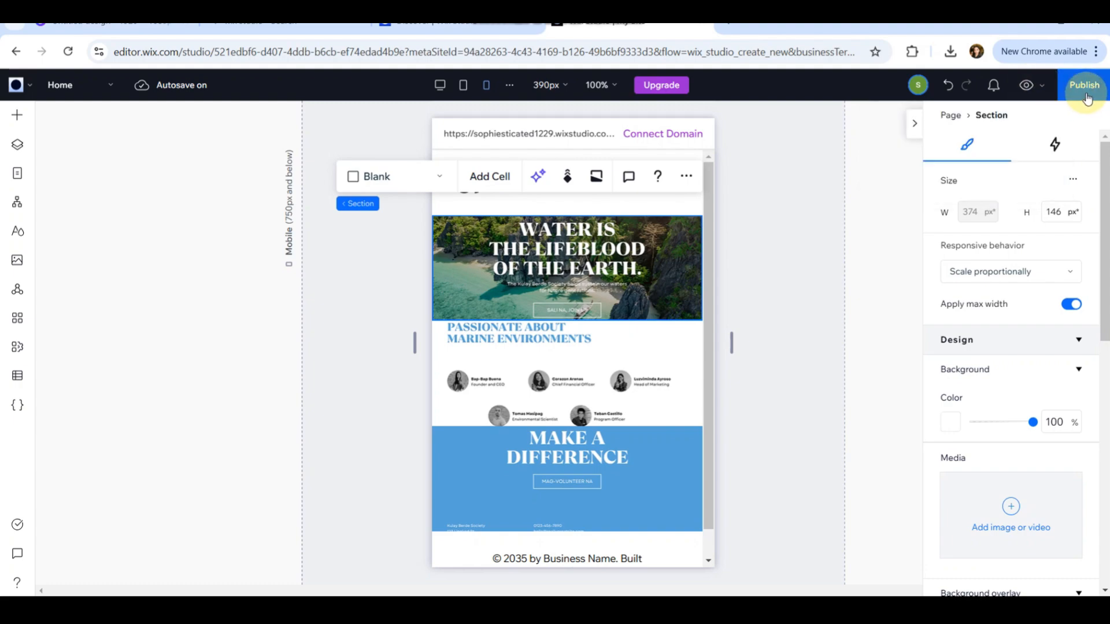
{"action": "left_click", "coordinate": [1084, 91]}
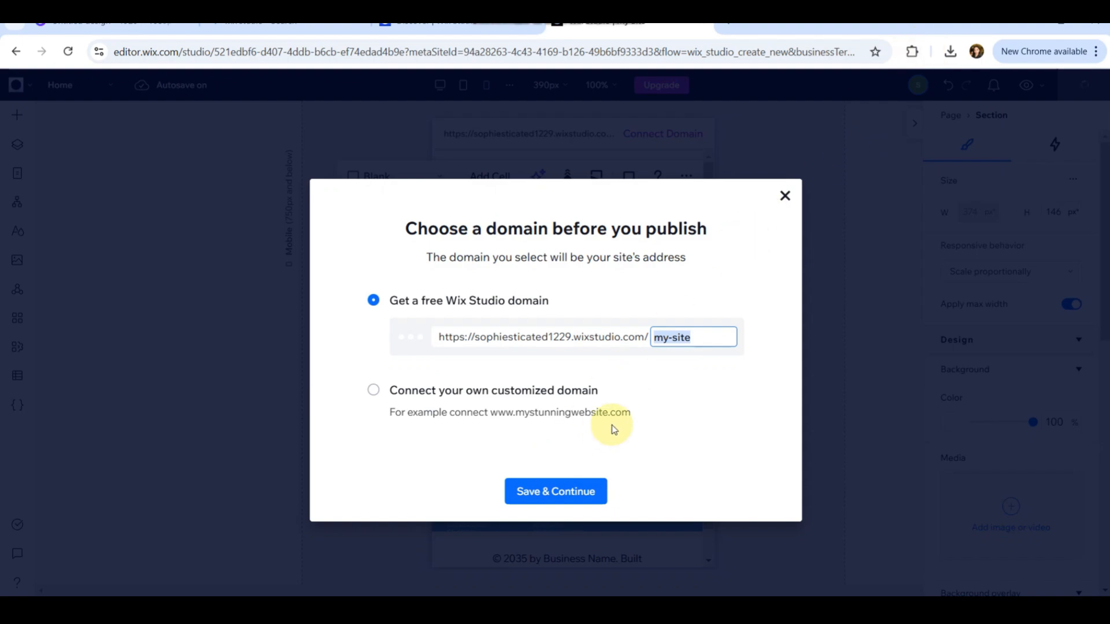
{"action": "key", "text": "BackSpace"}
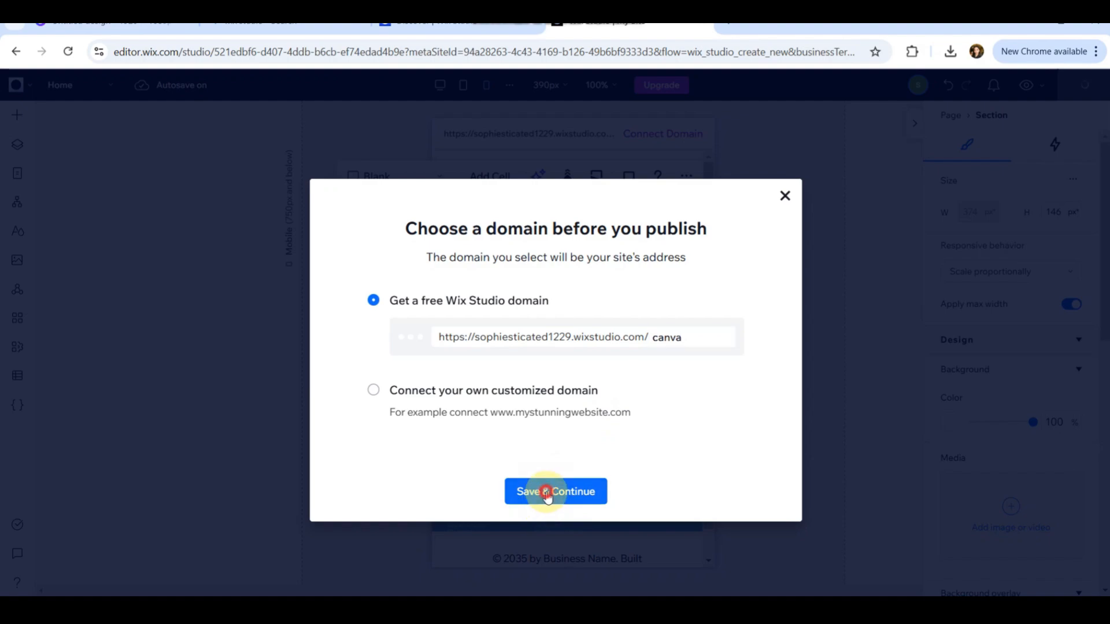
{"action": "left_click", "coordinate": [546, 492]}
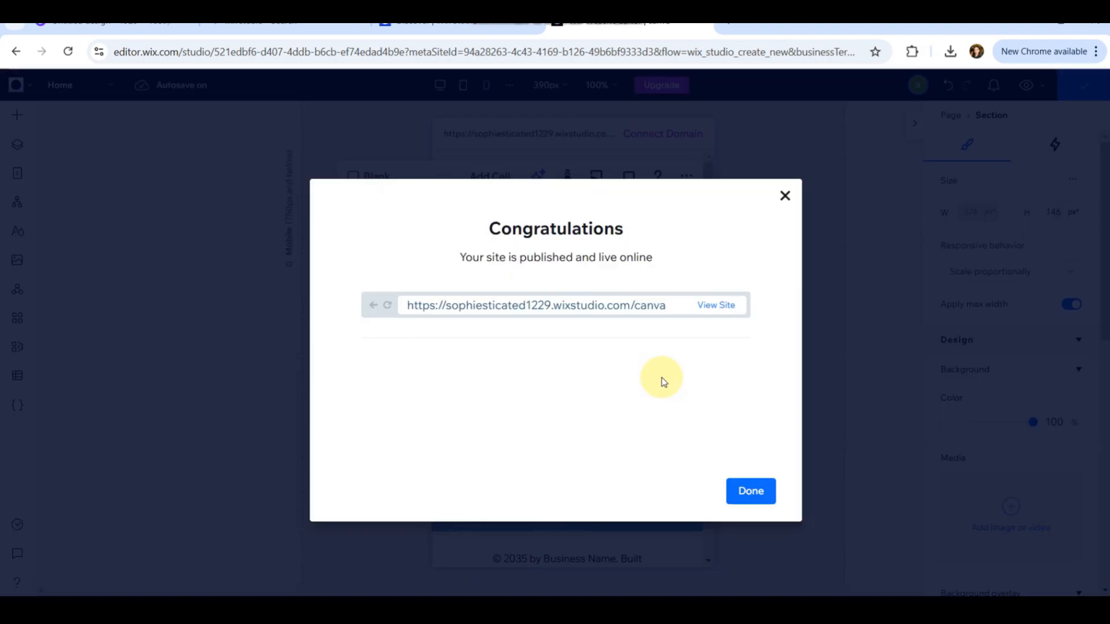
Open the published live site and scroll through the page to review it.
{"action": "left_click", "coordinate": [716, 307]}
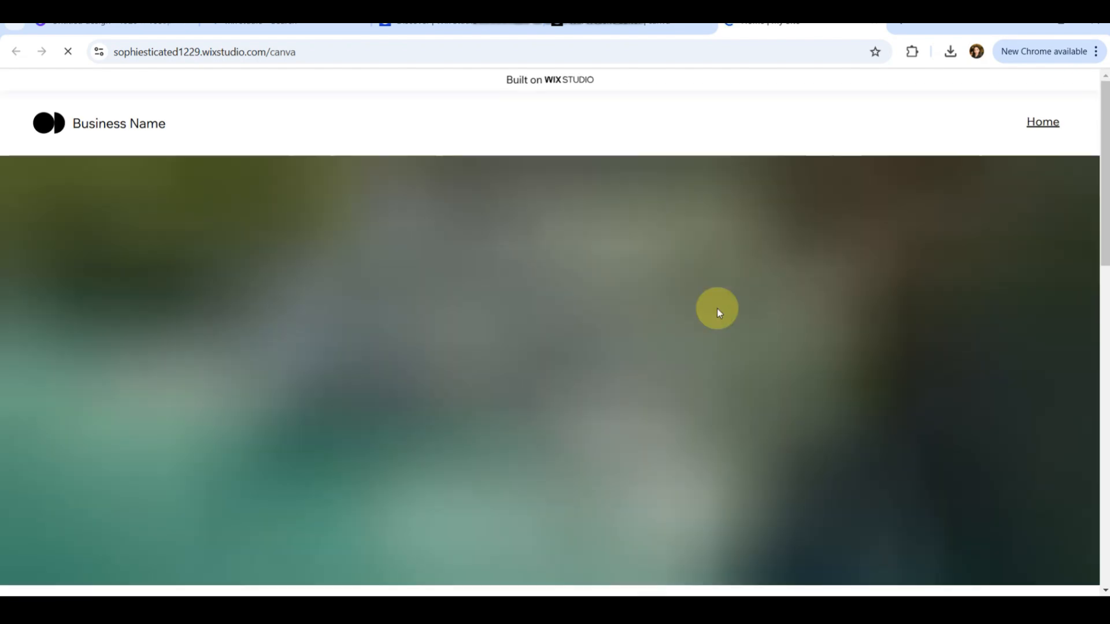
{"action": "scroll", "coordinate": [808, 307], "scroll_direction": "down", "scroll_amount": 2}
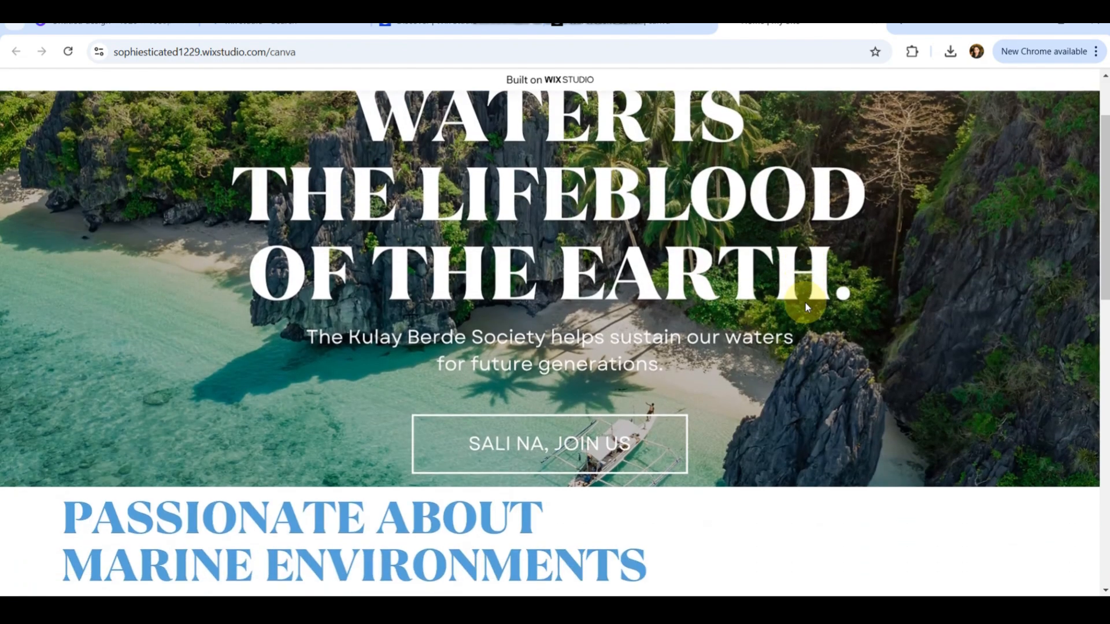
{"action": "scroll", "coordinate": [831, 277], "scroll_direction": "up", "scroll_amount": 2}
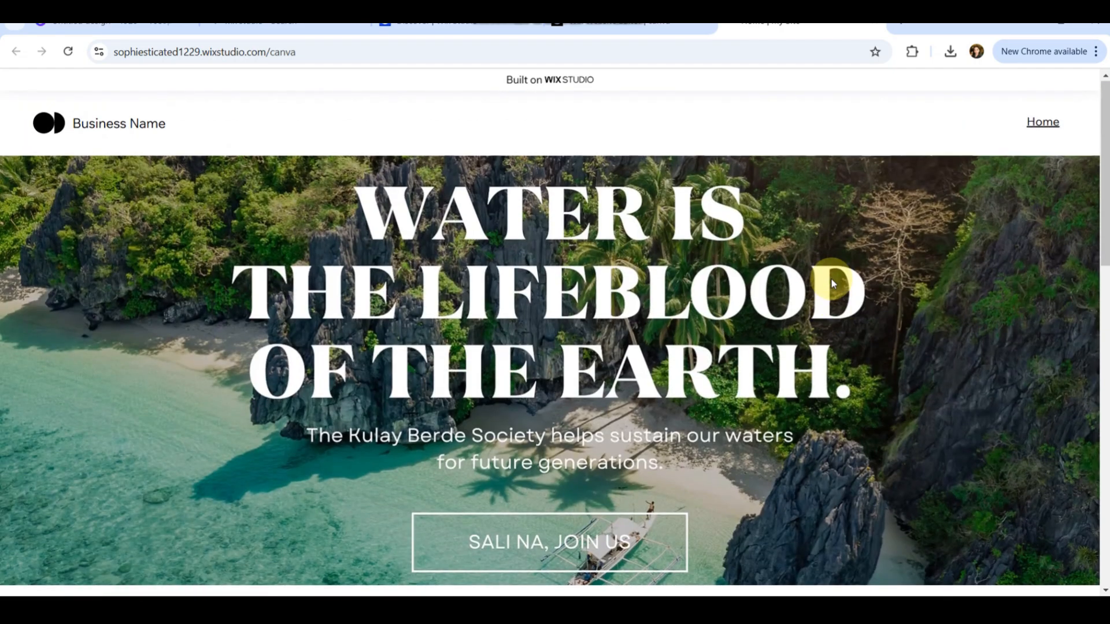
{"action": "scroll", "coordinate": [830, 278], "scroll_direction": "down", "scroll_amount": 15}
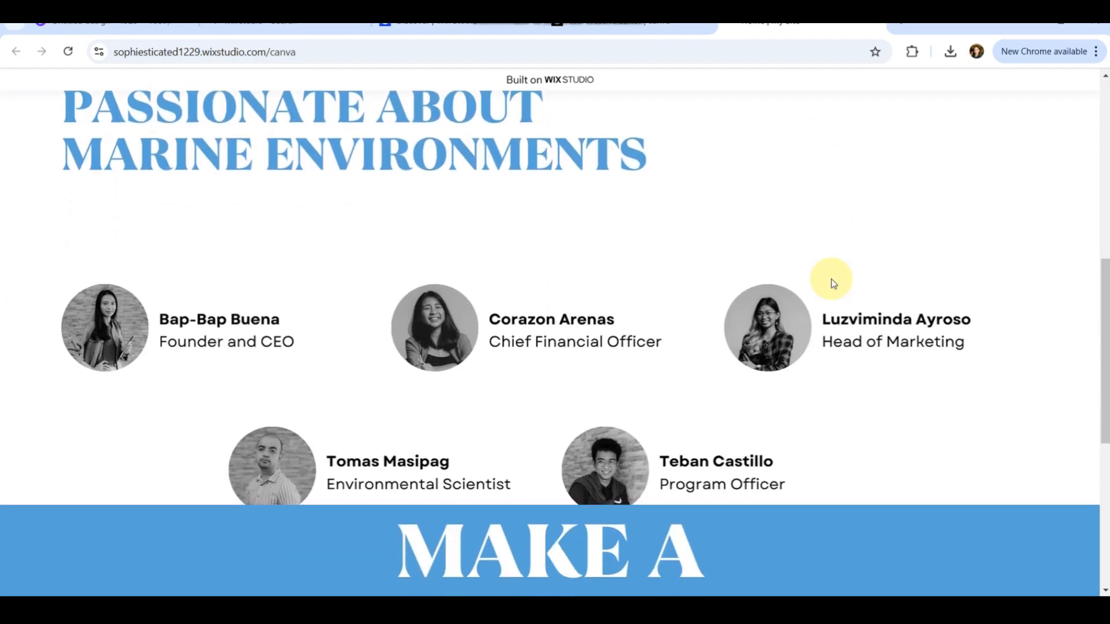